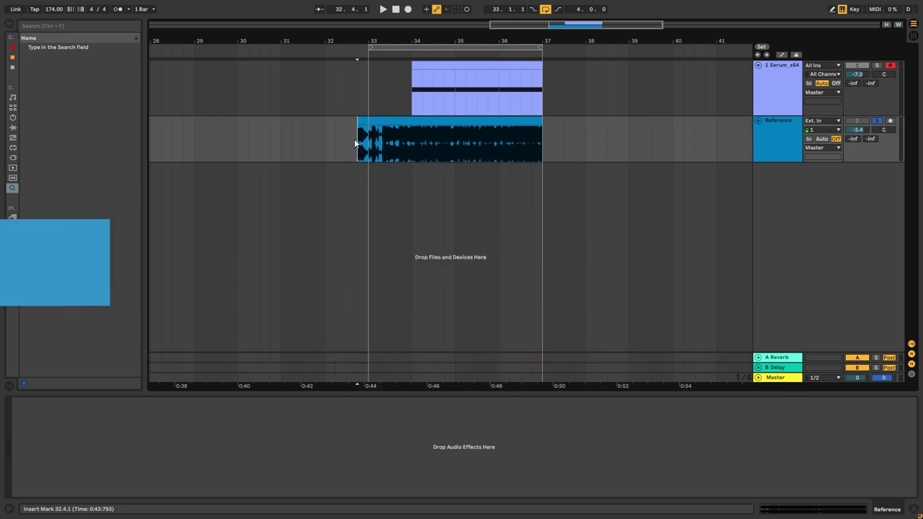
Play back the Reference clip from its start to hear the target bass sound
key(space)
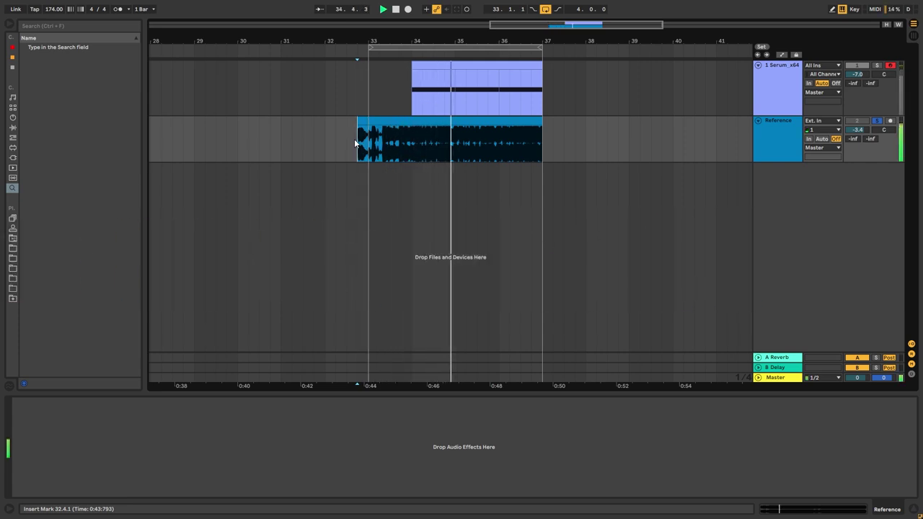
key(space)
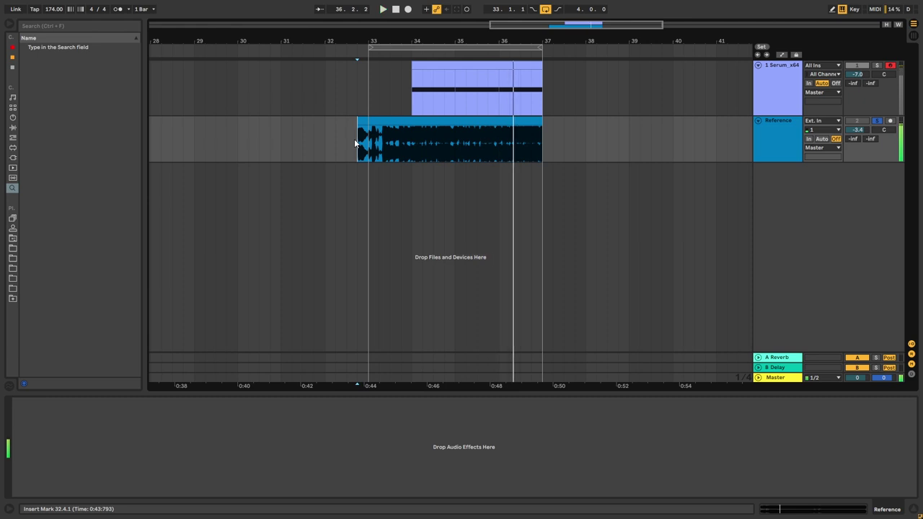
key(space)
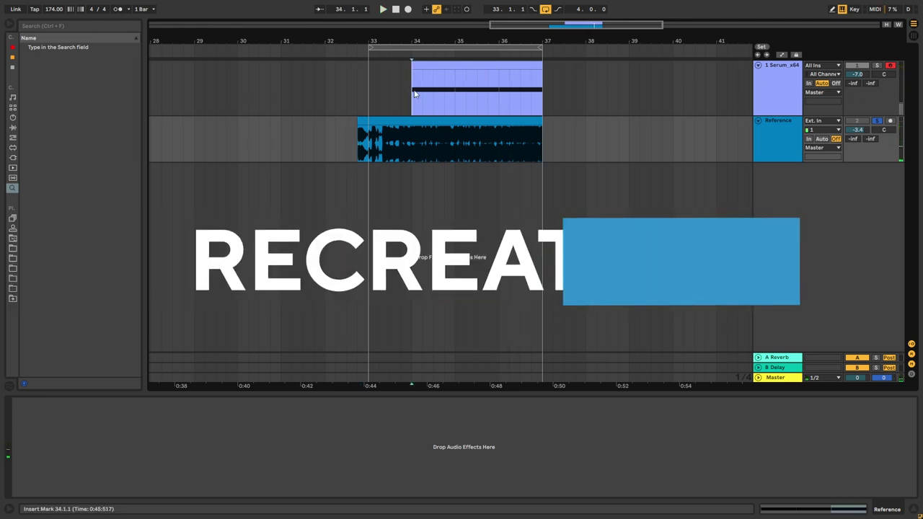
Solo the Serum_x64 track and play back its clip from bar 34 to compare it with the reference
click(878, 66)
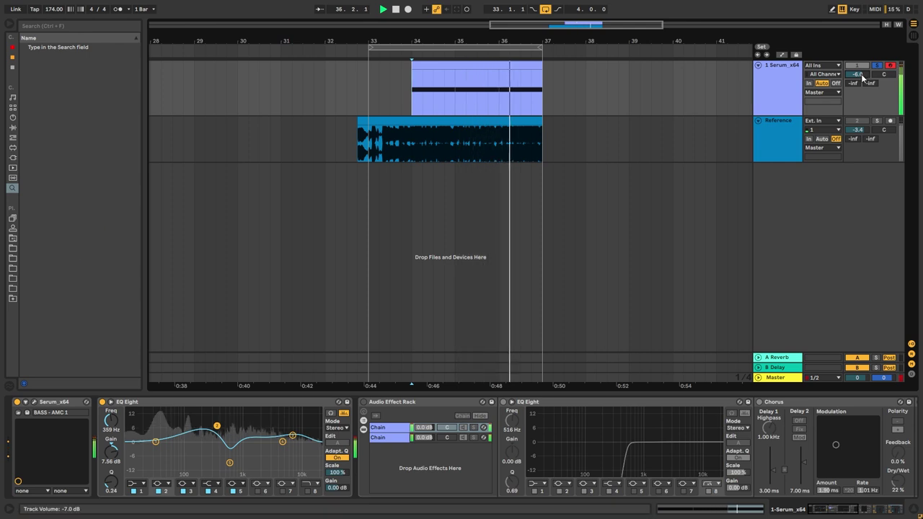
key(space)
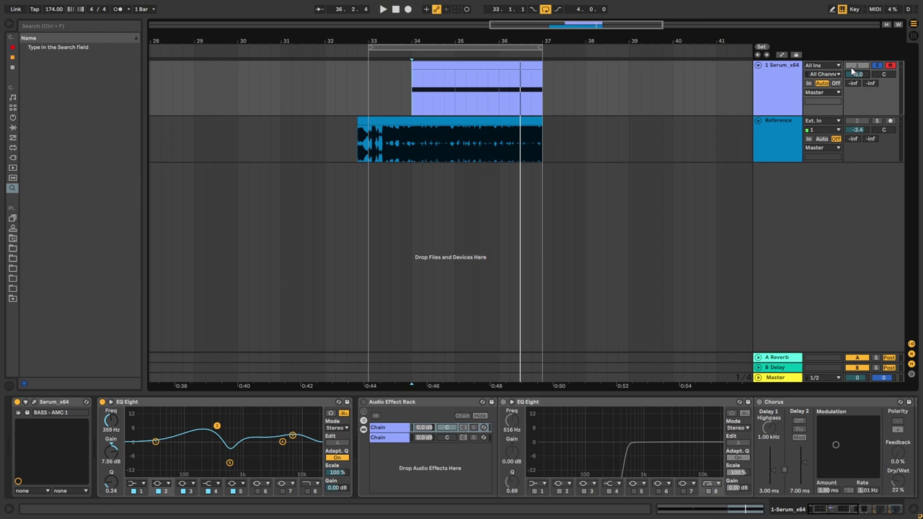
key(ctrl+z)
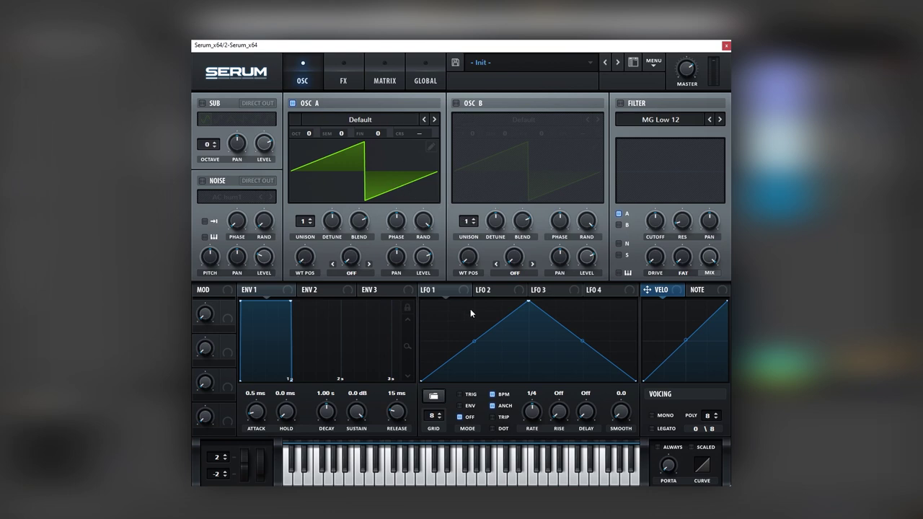
Load the Digital wavetable ICanHasKick into oscillator A and raise its wavetable position to the end of the table
click(330, 121)
mouse_move(335, 164)
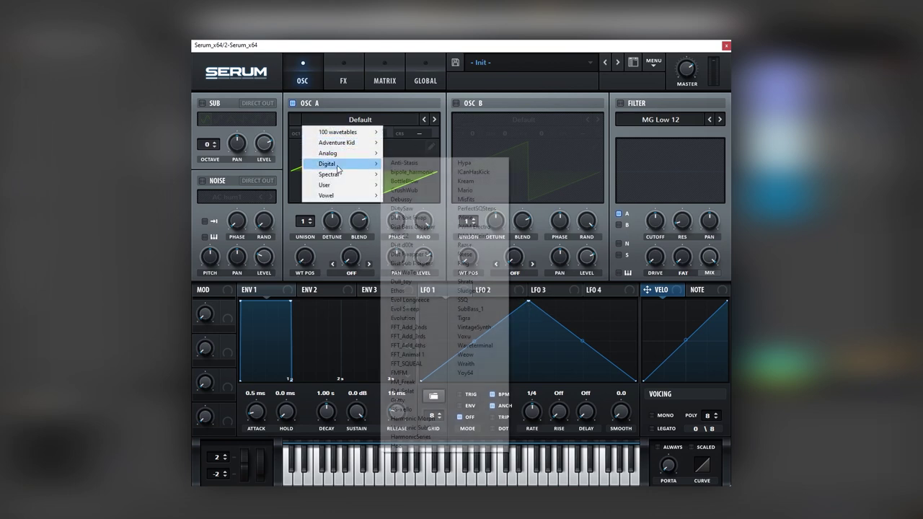
click(476, 173)
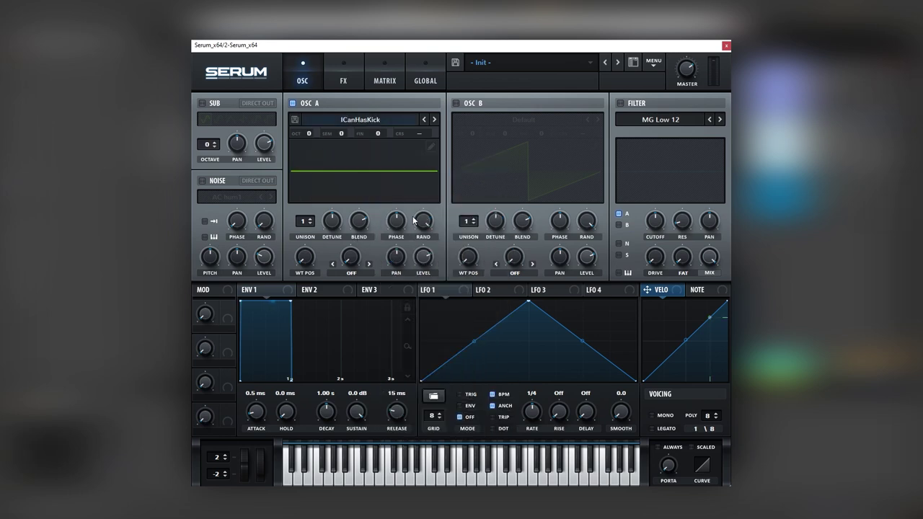
drag(307, 258, 356, 174)
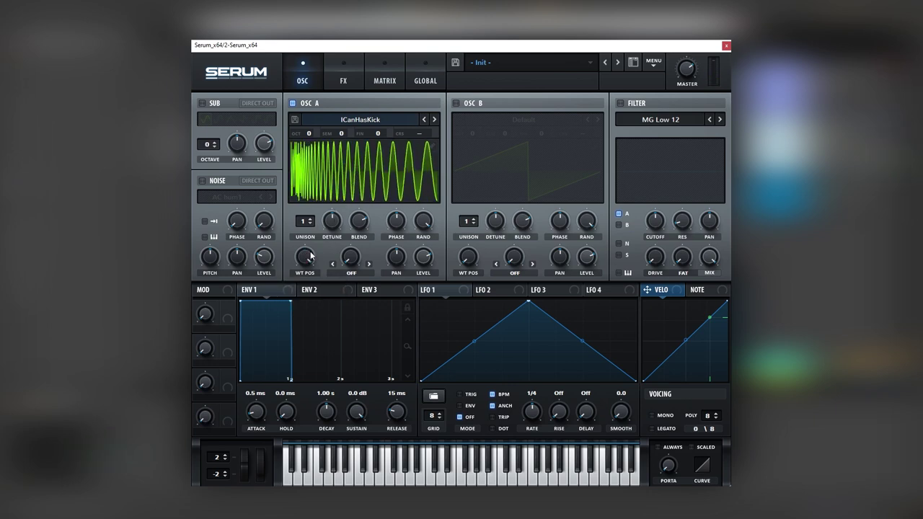
drag(312, 255, 309, 261)
Set oscillator A's warp mode to Bend +/- with an amount of -71%
click(352, 273)
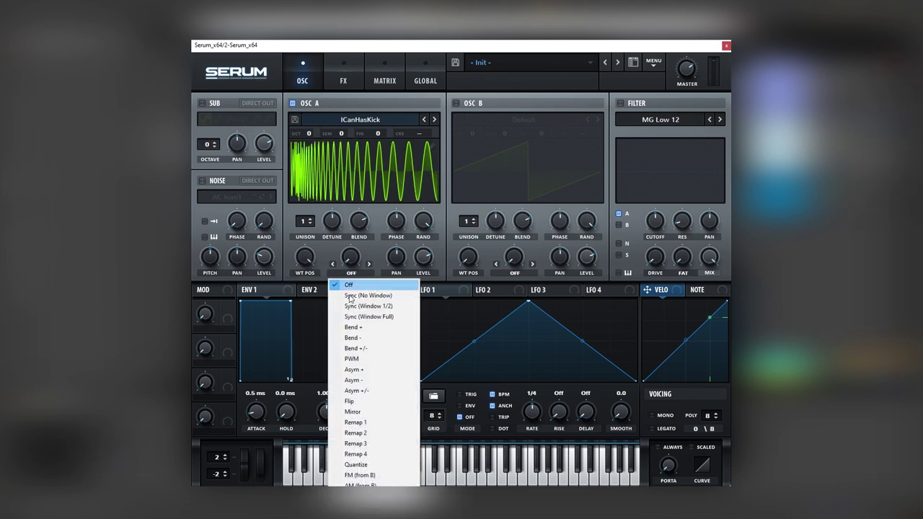
click(354, 349)
mouse_move(351, 257)
mouse_down()
mouse_move(395, 160)
mouse_move(353, 251)
mouse_move(384, 214)
mouse_move(362, 230)
mouse_move(360, 260)
mouse_move(362, 248)
mouse_up()
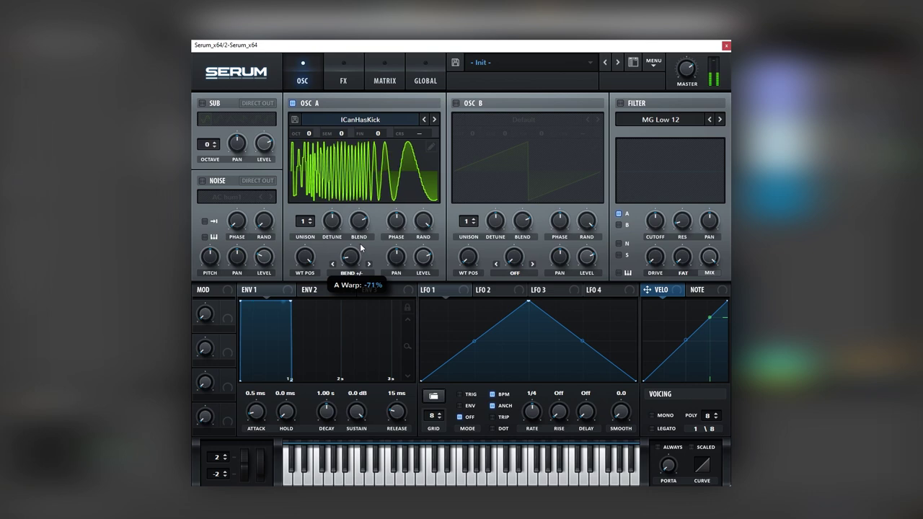
Turn on the sub, noise and B oscillators, and load the Analog wavetable Basic Shapes into oscillator B
click(209, 116)
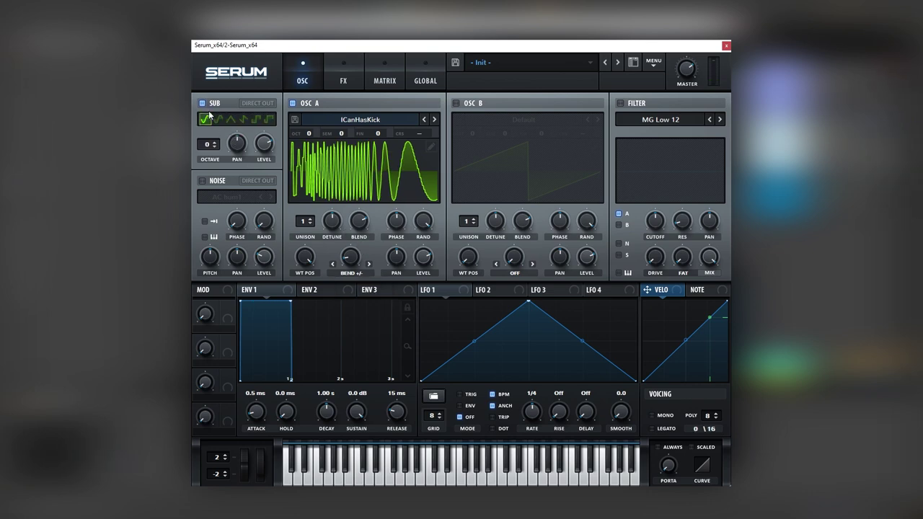
click(204, 181)
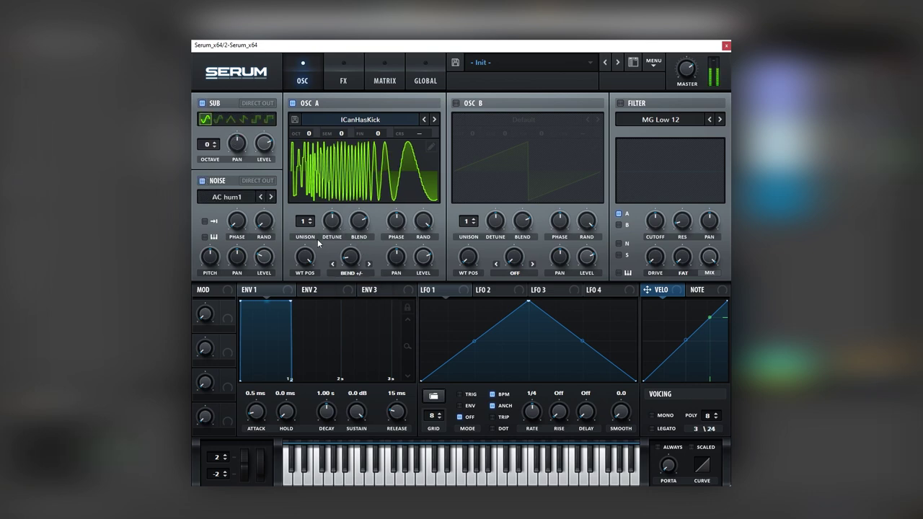
click(475, 105)
click(482, 121)
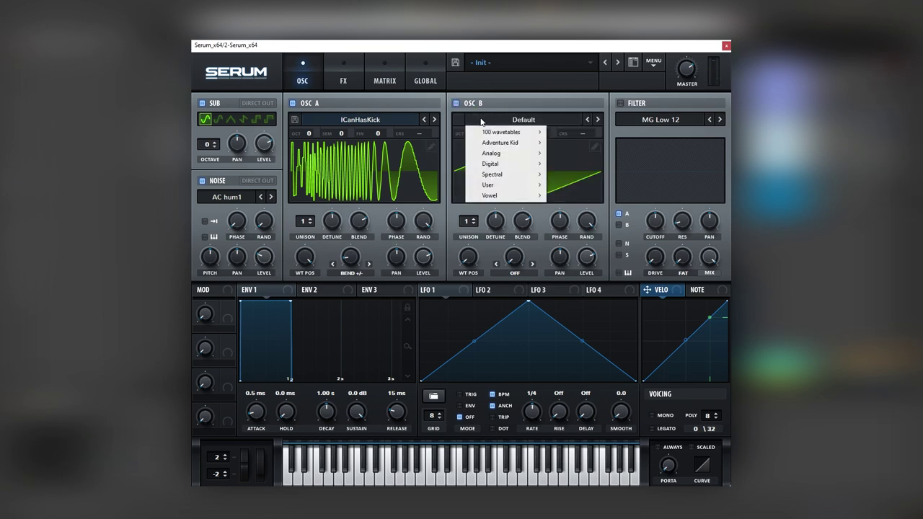
mouse_move(497, 153)
click(570, 199)
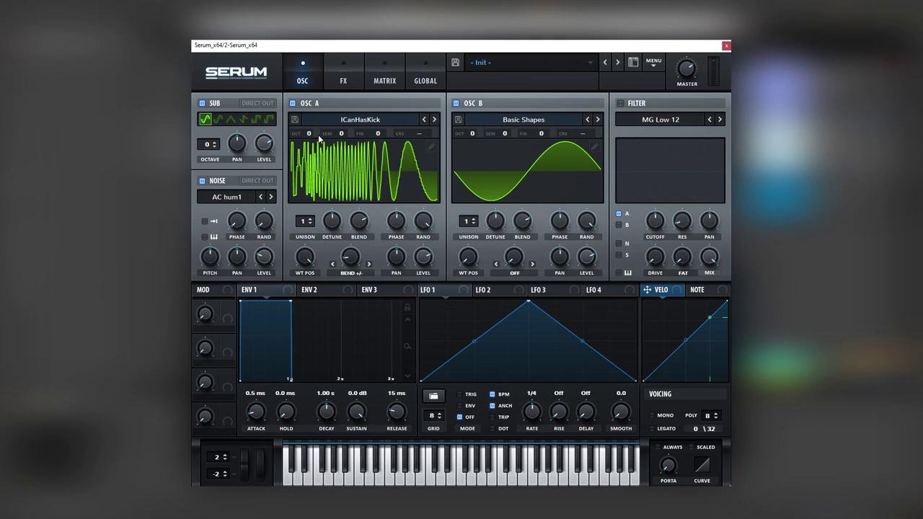
Turn oscillator A's level all the way down and set oscillator B's warp to a partial amount of FM (From A)
drag(431, 263, 421, 361)
click(515, 273)
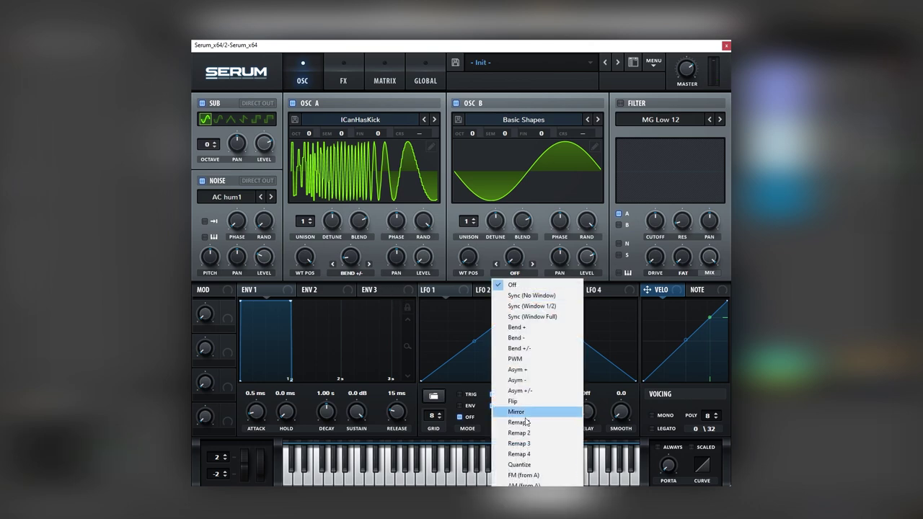
click(540, 473)
drag(518, 250, 526, 222)
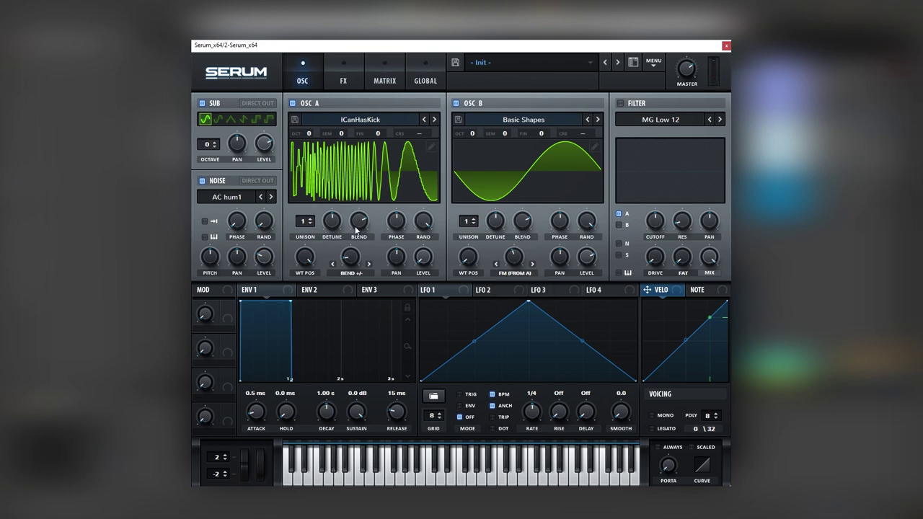
Return oscillator A's wavetable position to its minimum and modulate it with LFO 1 in Env mode at a one-bar rate
drag(305, 257, 261, 348)
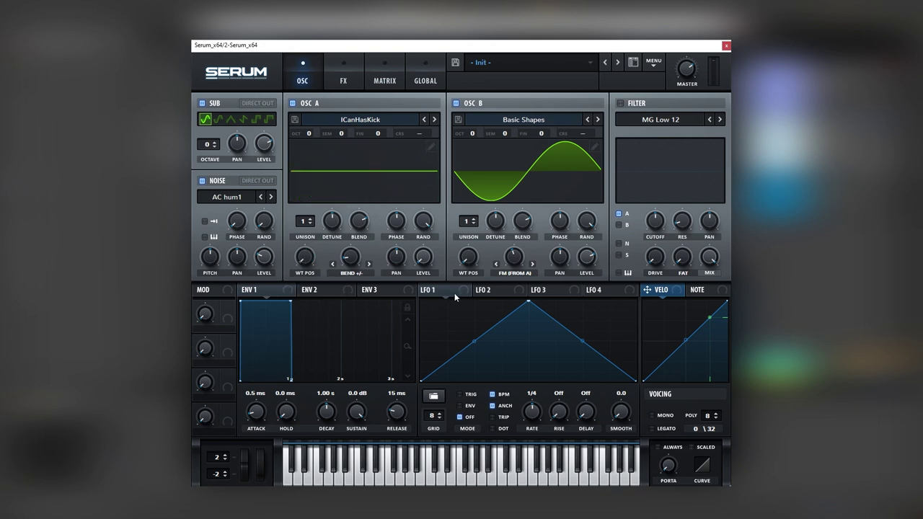
drag(306, 260, 305, 261)
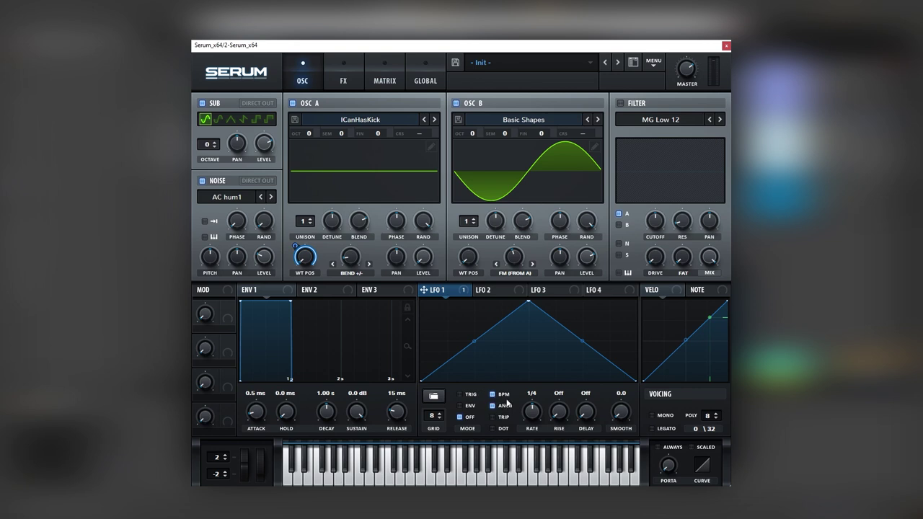
drag(535, 408, 530, 418)
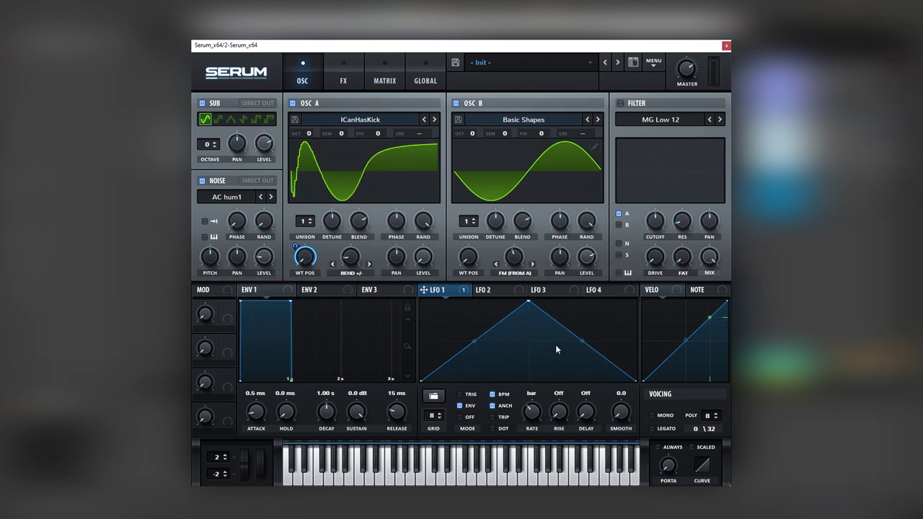
Reshape LFO 1 from the triangle into a level line at about half height
drag(528, 303, 392, 338)
double_click(541, 367)
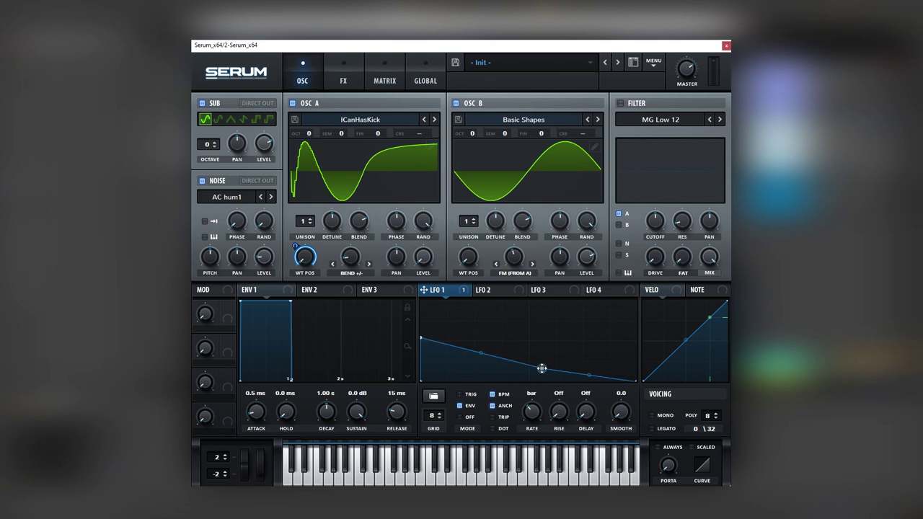
drag(541, 367, 657, 336)
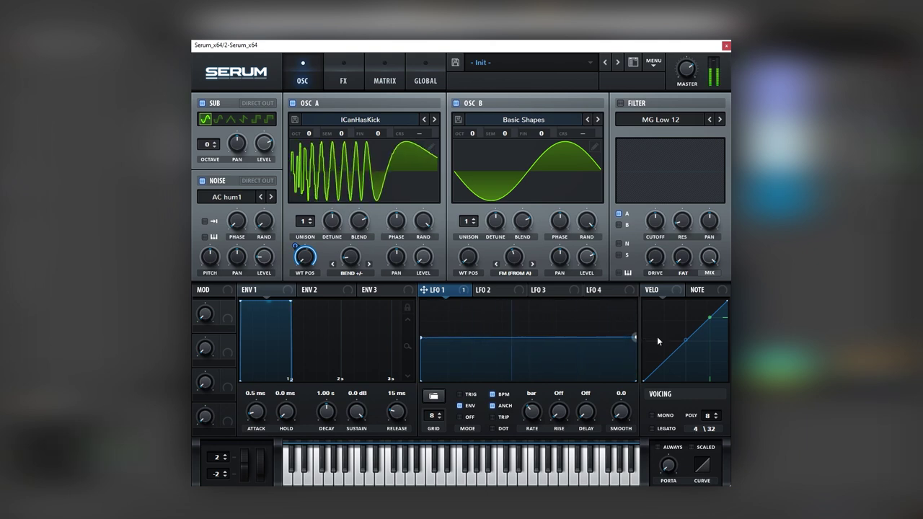
double_click(422, 337)
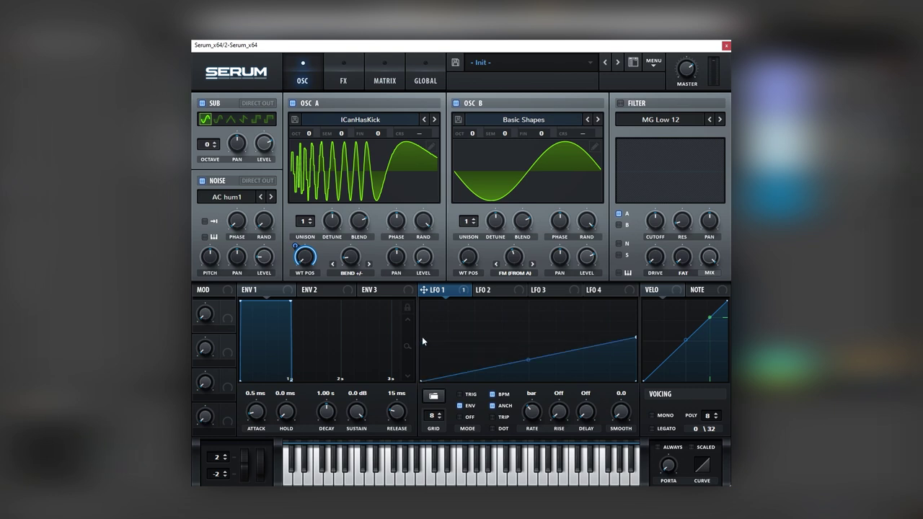
double_click(426, 344)
mouse_move(427, 344)
mouse_down()
mouse_move(468, 338)
mouse_move(420, 340)
mouse_up()
mouse_move(634, 338)
mouse_down()
mouse_move(636, 349)
mouse_move(636, 341)
mouse_up()
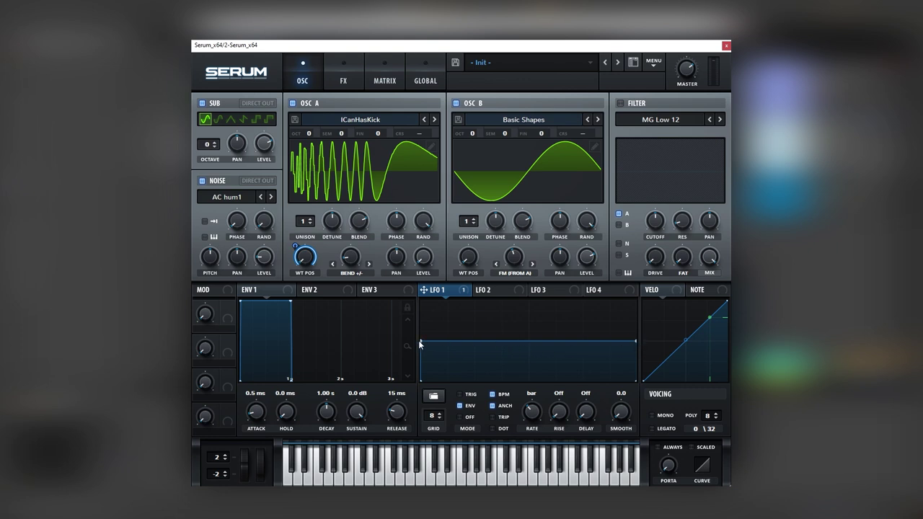
Drop LFO 1's end point to zero and curve the line so it holds slightly above half height before falling sharply
drag(419, 342, 422, 338)
drag(632, 344, 635, 381)
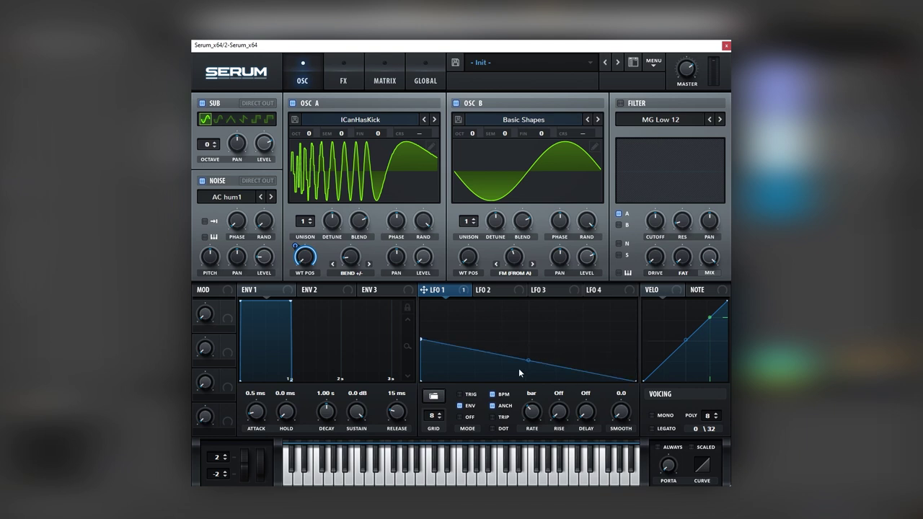
drag(527, 360, 534, 320)
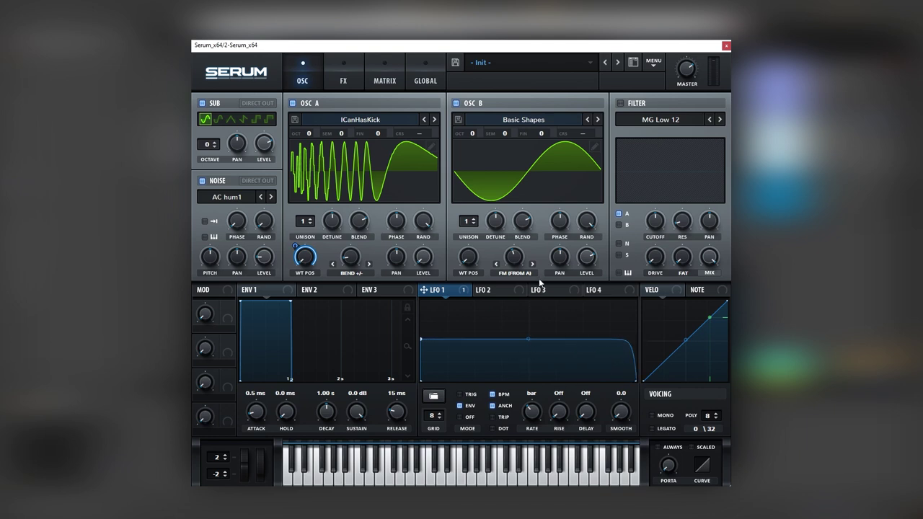
drag(423, 345, 393, 334)
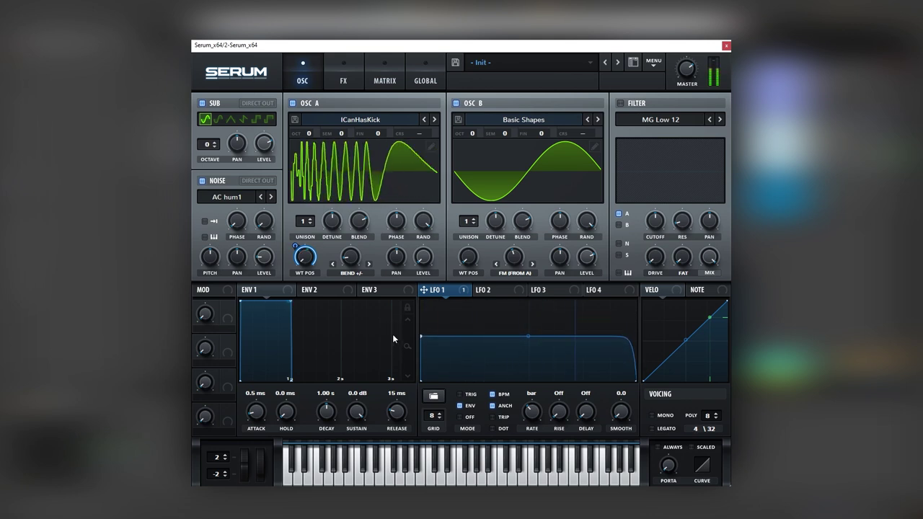
Add two points to LFO 1 that form a dip just past the middle before the final fall
double_click(588, 351)
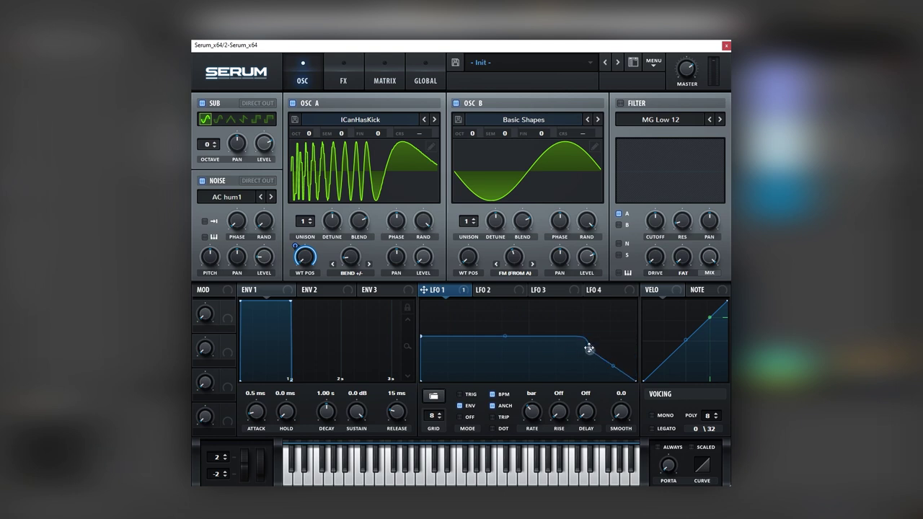
drag(588, 351, 576, 333)
double_click(541, 360)
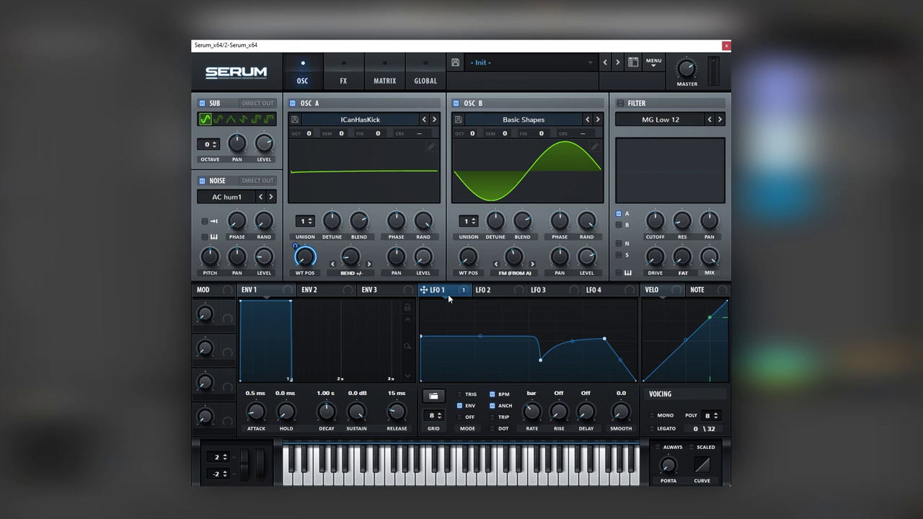
Try the MG Low 12 filter on oscillators A and B with LFO 2 modulating its cutoff
click(642, 104)
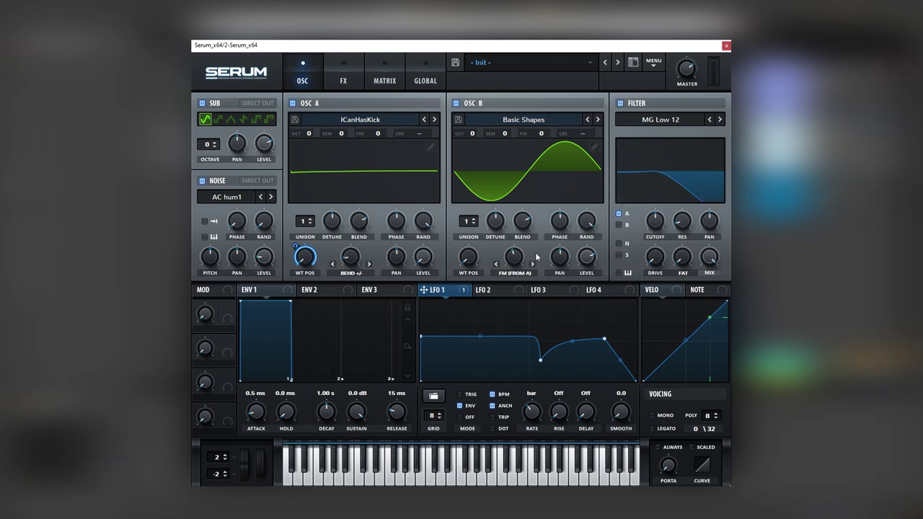
drag(503, 288, 656, 225)
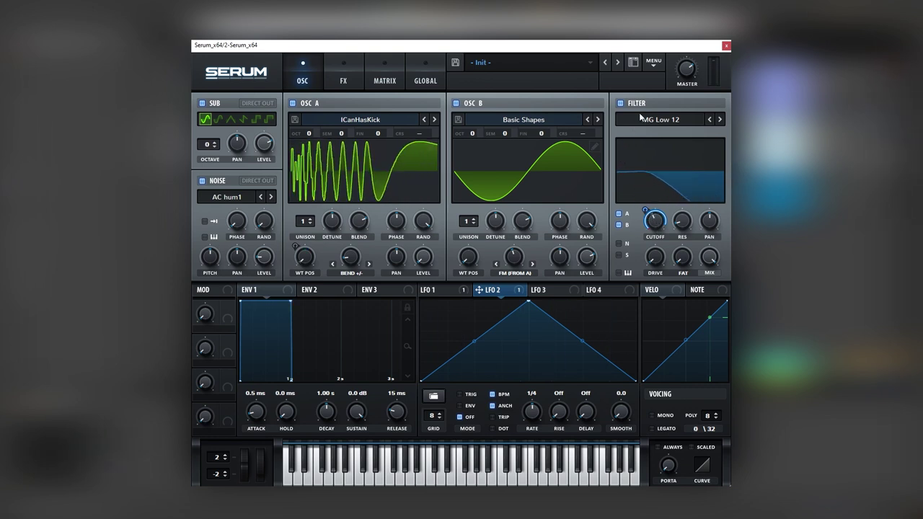
click(452, 292)
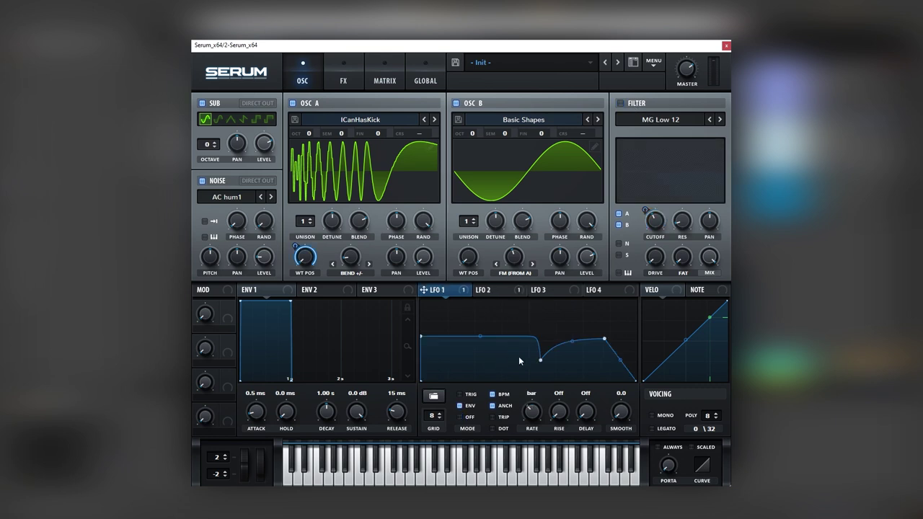
Remove the extra points from LFO 1 and curve its line back to a sustained level with a sharp final drop
double_click(605, 338)
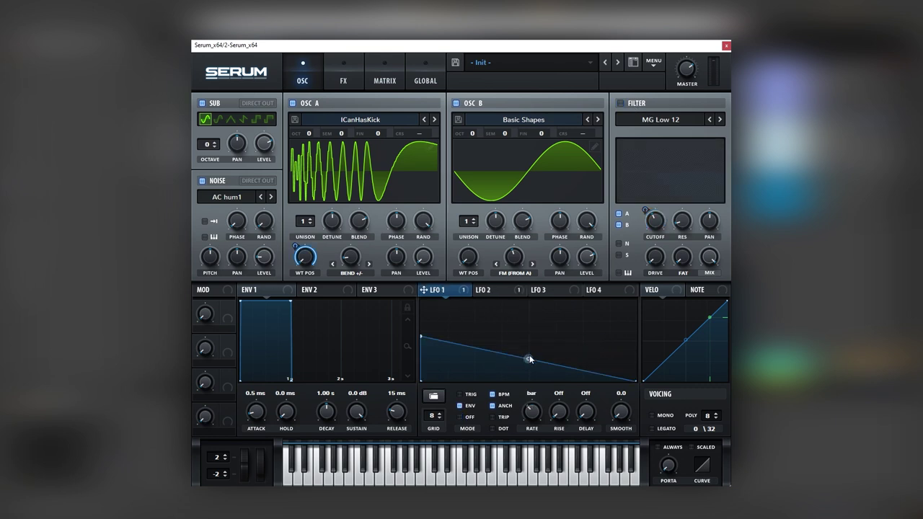
drag(529, 358, 538, 309)
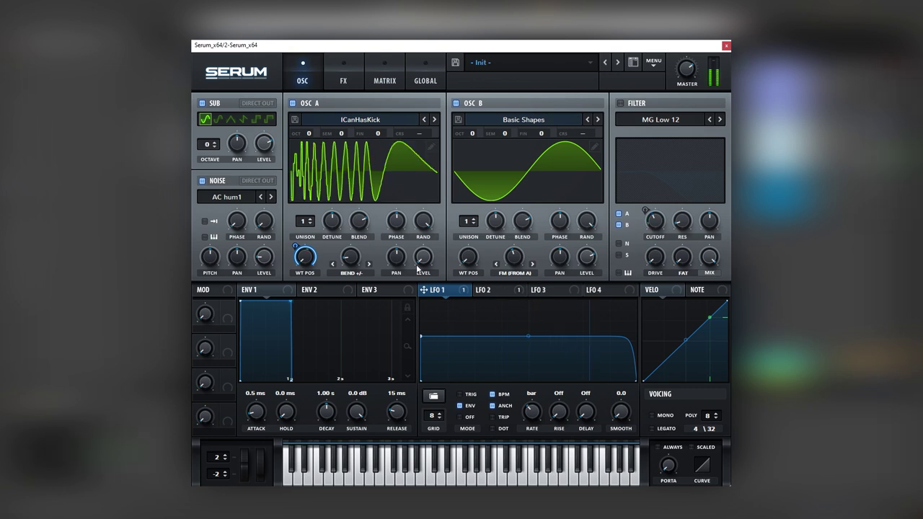
Add a Tube distortion effect with its drive raised to about 82% and its mix reduced
click(344, 85)
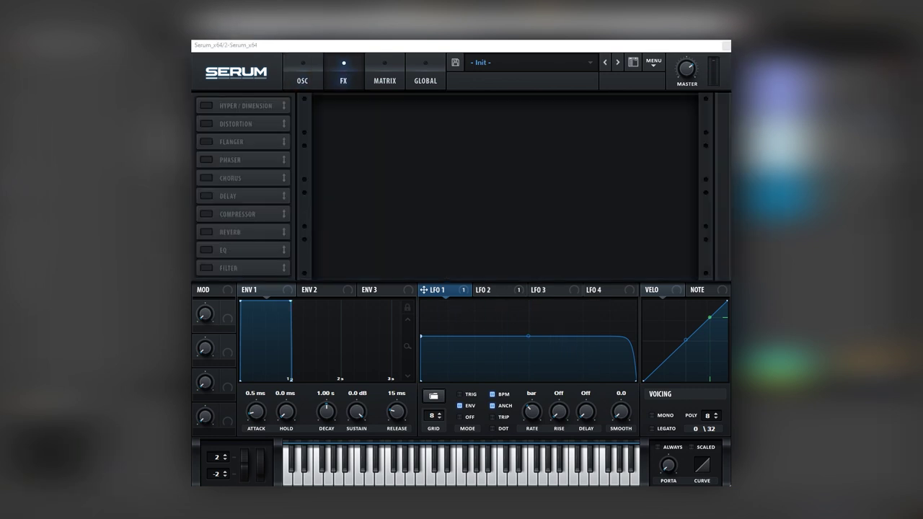
click(231, 124)
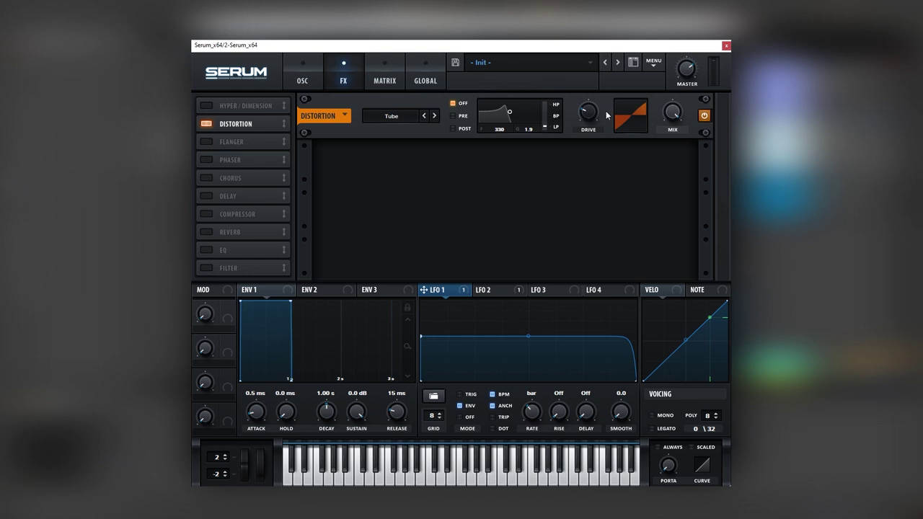
drag(614, 95, 614, 70)
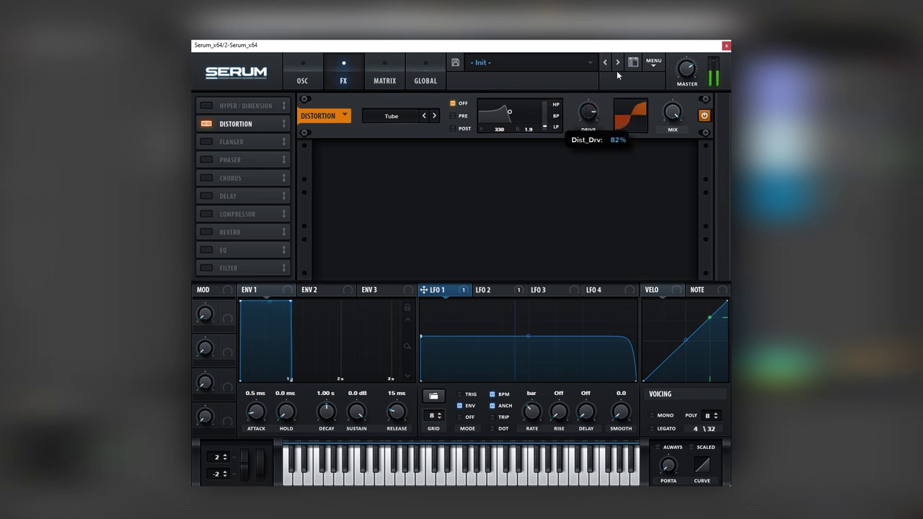
drag(670, 116, 655, 148)
Remove the phase randomness from the oscillators and lower oscillator A's starting phase
click(319, 72)
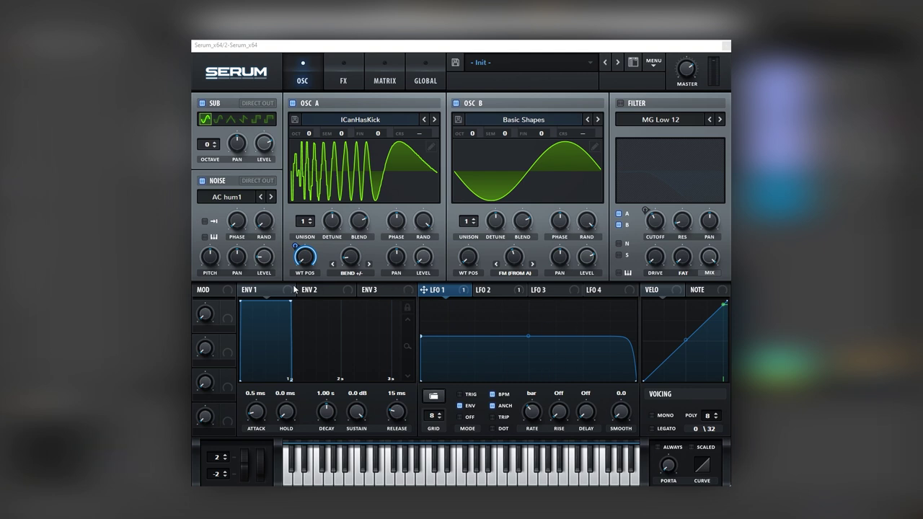
click(586, 220)
drag(427, 225, 425, 310)
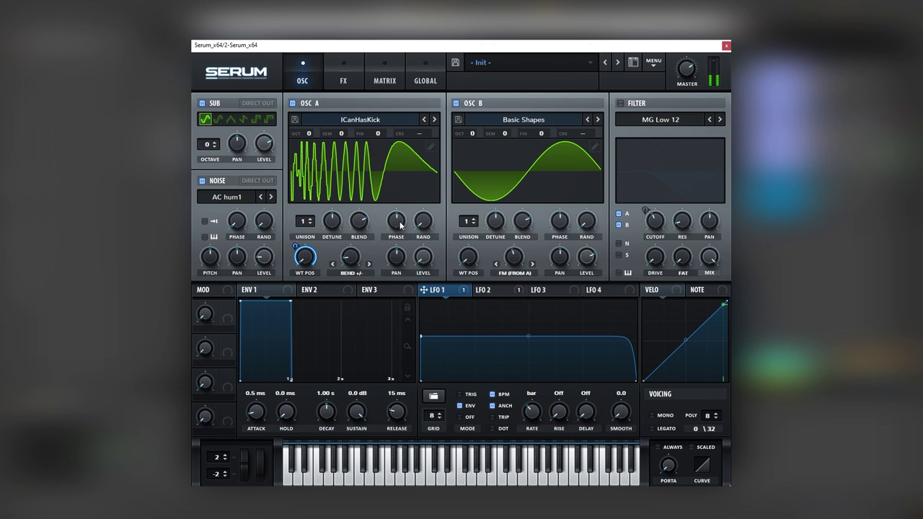
drag(400, 226, 393, 260)
Add an EQ with a boosted peak on the low band and a cut peak on the high band
click(343, 72)
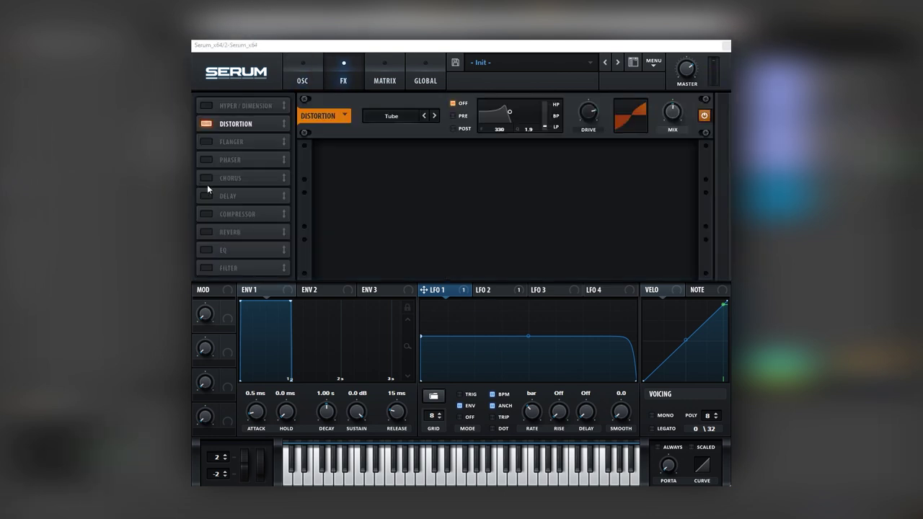
click(206, 249)
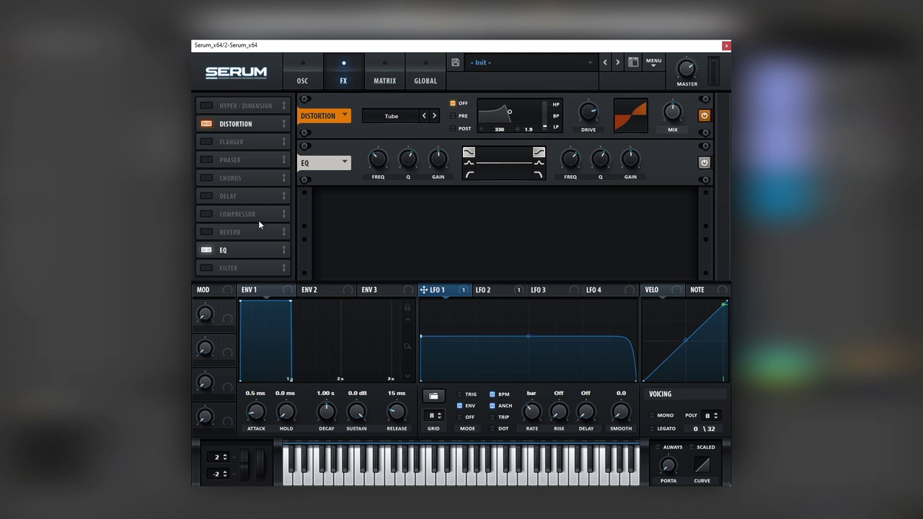
drag(438, 163, 356, 169)
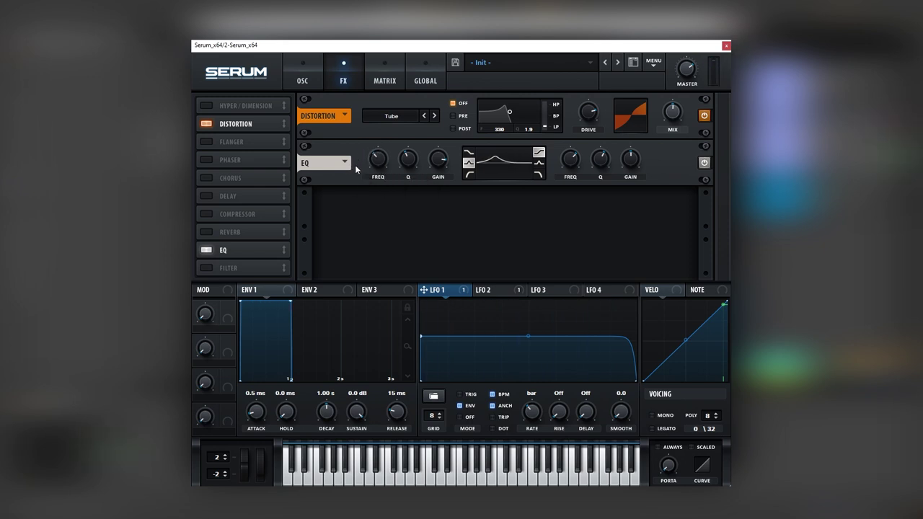
click(539, 163)
drag(628, 156, 575, 159)
Add a compressor after the EQ, enable multiband, raise its gain slightly and adjust the band levels
click(209, 214)
drag(238, 215, 279, 251)
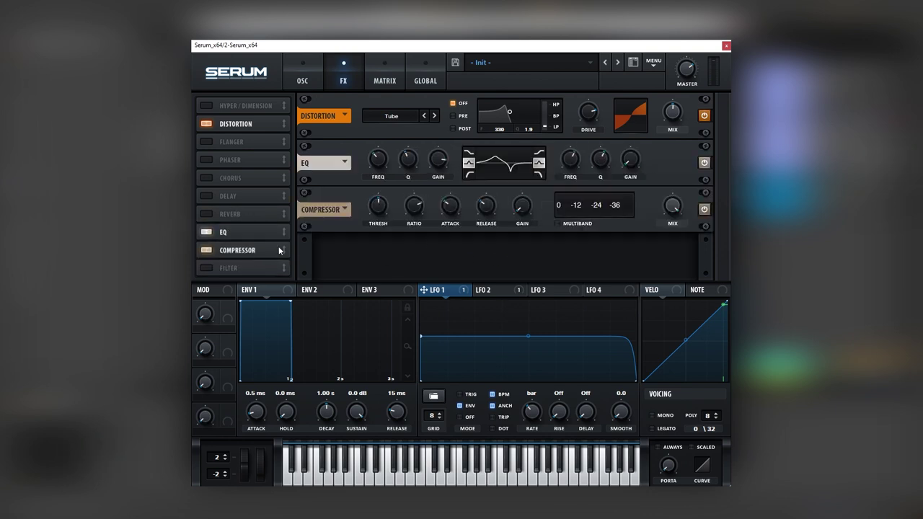
click(574, 226)
drag(523, 205, 499, 185)
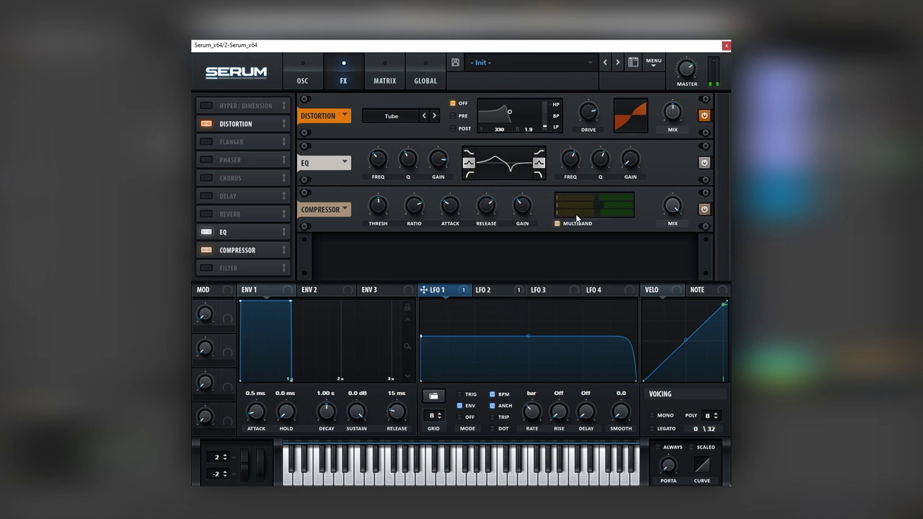
drag(577, 216, 593, 215)
Add a filter effect at the end of the chain using the Phs 48+ flanger type
click(221, 269)
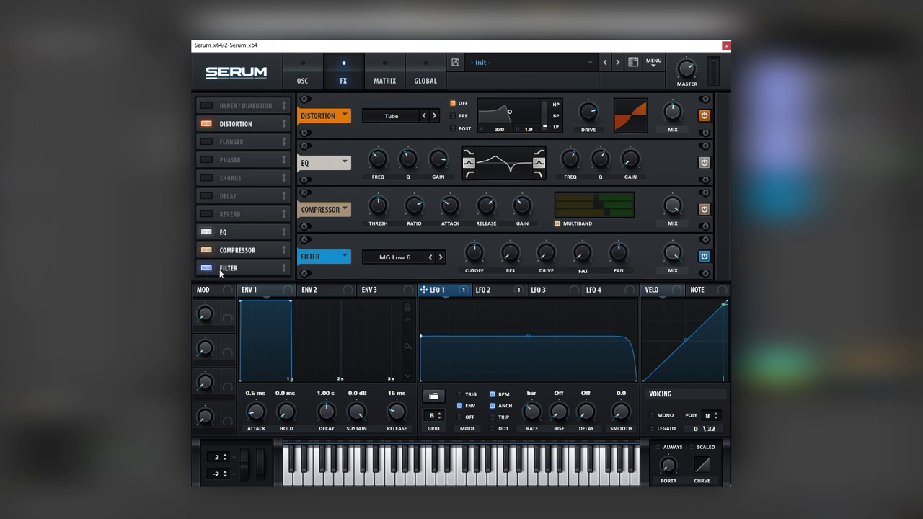
click(406, 265)
mouse_move(417, 282)
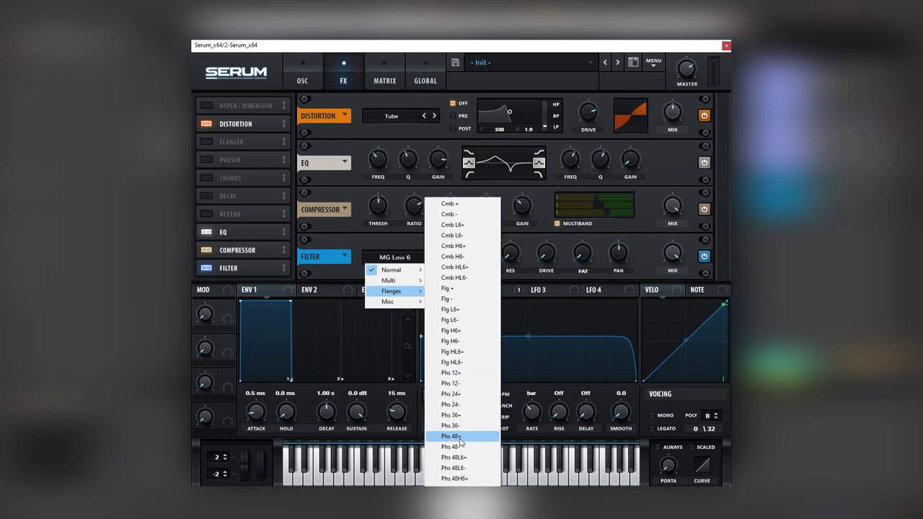
click(460, 438)
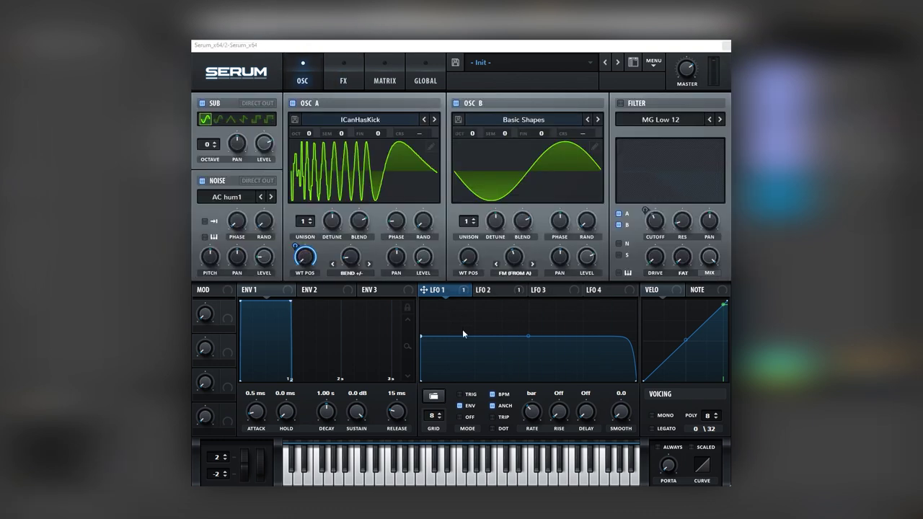
Assign LFO 3 to modulate oscillator B's level and the noise level
click(483, 289)
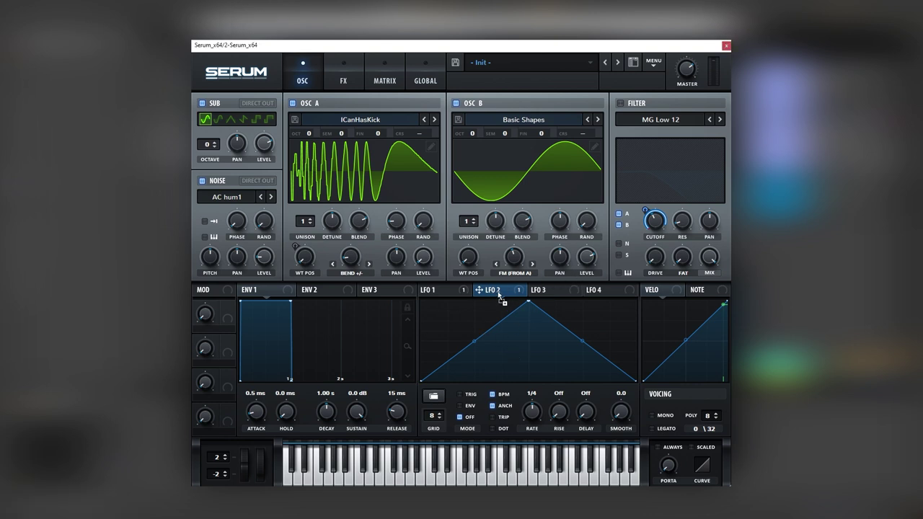
click(559, 290)
drag(561, 289, 588, 258)
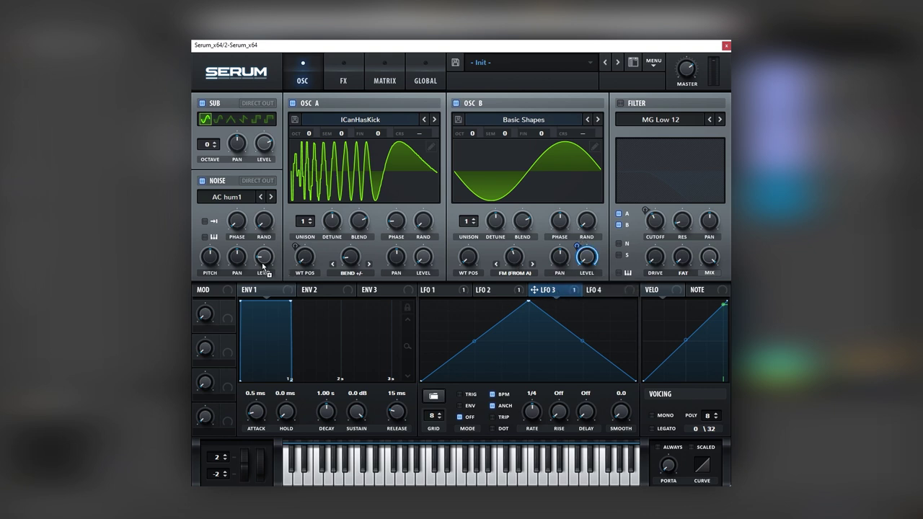
drag(263, 266, 263, 259)
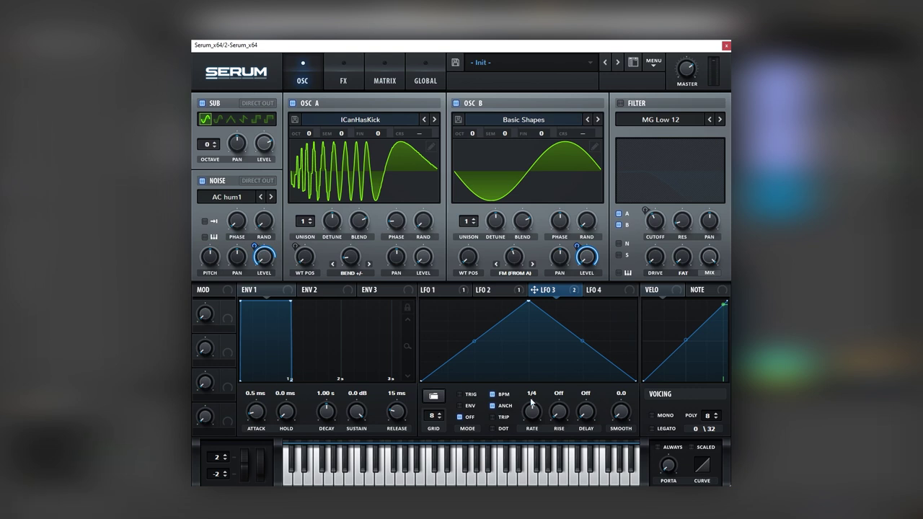
Set LFO 3 to trigger mode at a one-bar rate and draw a short spike with a curved rise at its start
drag(526, 417, 526, 404)
double_click(435, 301)
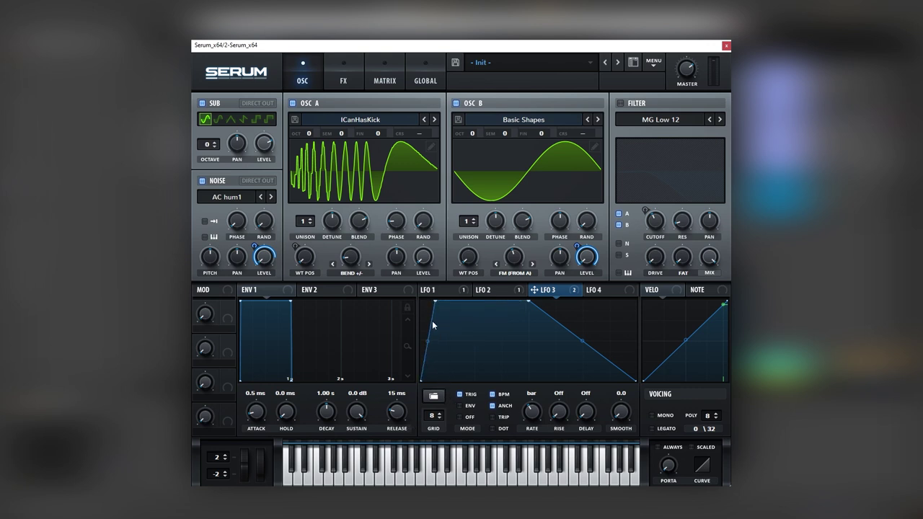
drag(428, 341, 449, 394)
double_click(446, 334)
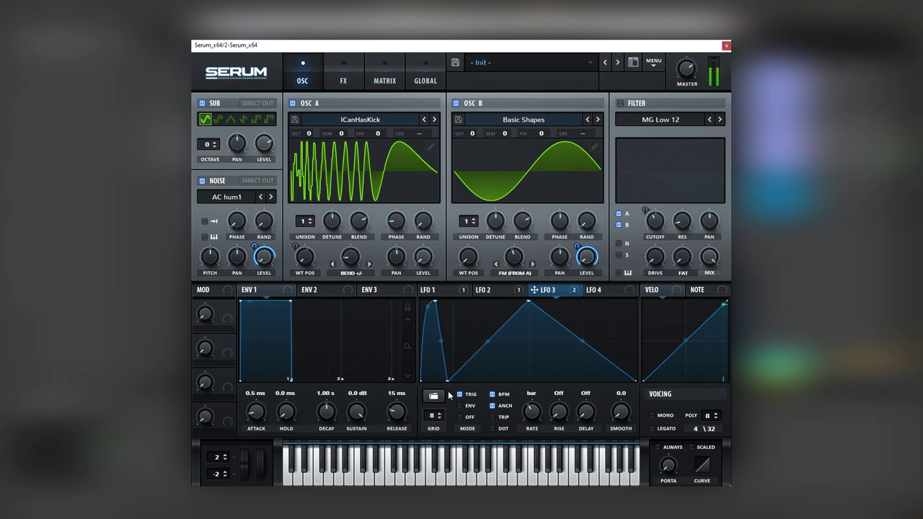
Add a second short spike to LFO 3 and curve the falling slopes of the first two spikes
double_click(469, 336)
drag(469, 336, 472, 405)
double_click(470, 341)
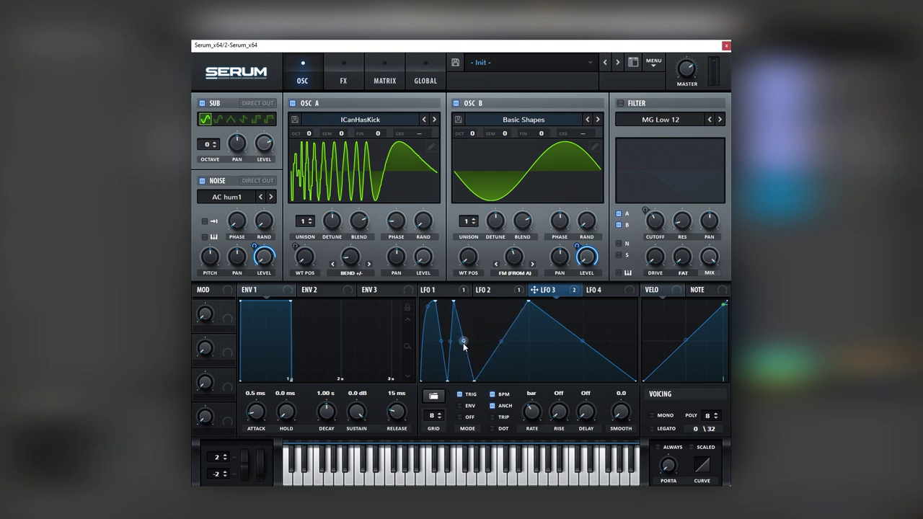
drag(464, 342, 442, 353)
drag(435, 301, 429, 298)
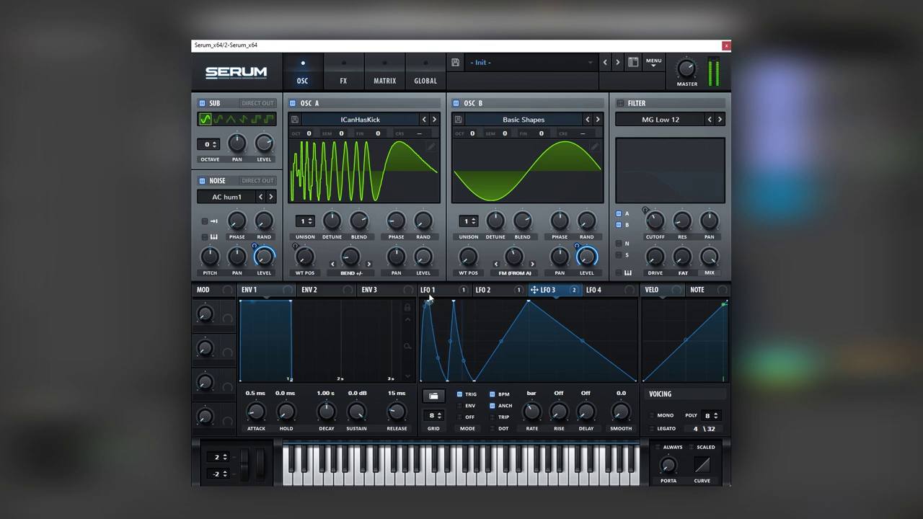
Add a third and fourth spike to LFO 3, dropping the curve to zero at its midpoint
double_click(478, 332)
drag(478, 333, 502, 401)
double_click(501, 301)
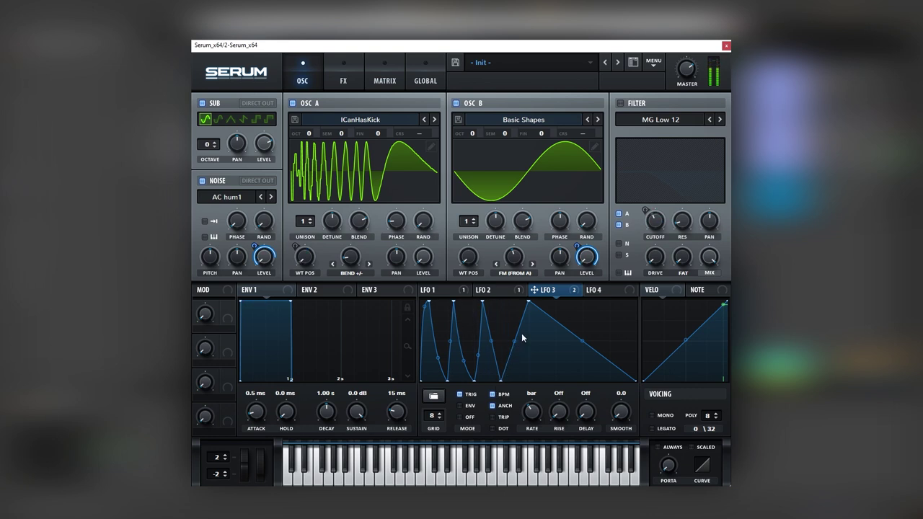
drag(529, 303, 529, 398)
double_click(519, 306)
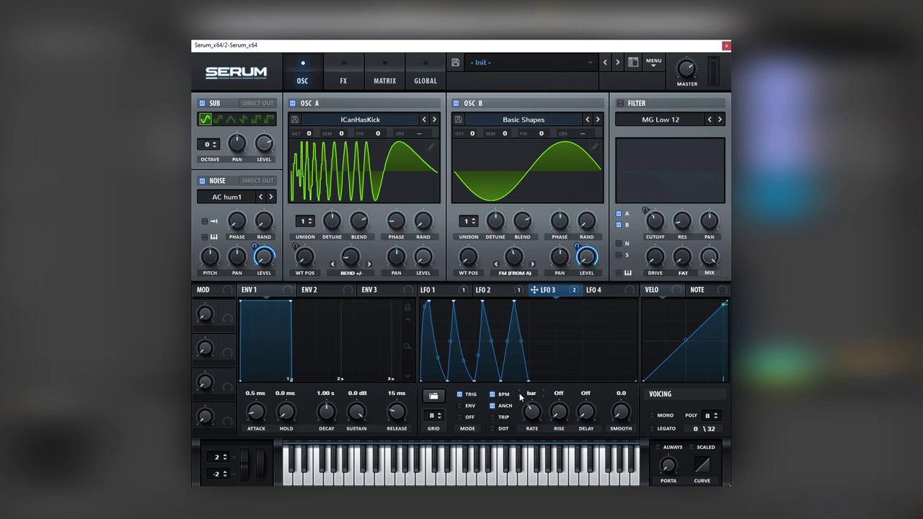
Draw a wider fifth spike past LFO 3's midpoint and start a sixth peak at about three quarters of its length
double_click(535, 346)
drag(535, 346, 544, 301)
double_click(550, 325)
mouse_move(550, 325)
mouse_down()
mouse_move(555, 384)
mouse_move(568, 293)
mouse_move(559, 316)
mouse_move(581, 396)
mouse_up()
double_click(557, 339)
double_click(556, 381)
double_click(583, 353)
drag(582, 354, 578, 291)
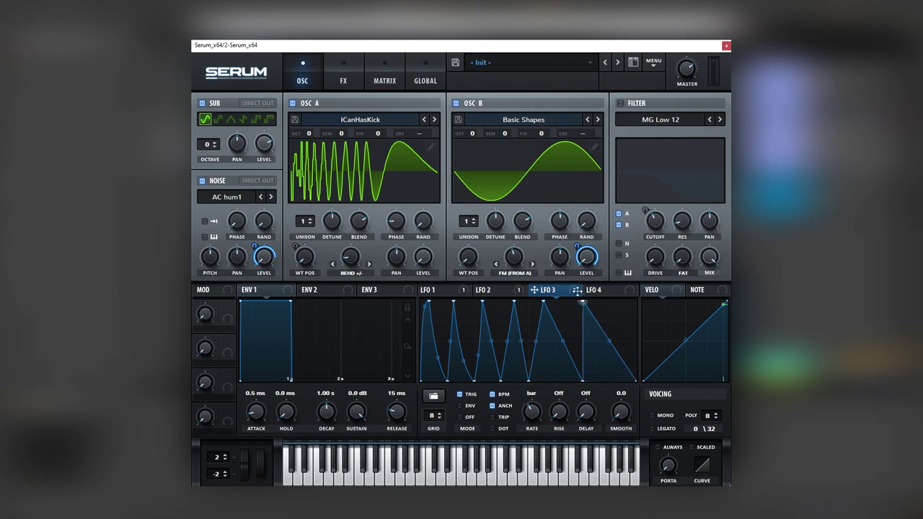
Curve the sixth spike's fall to zero, raise LFO 3's end point to maximum and shift the sixth peak slightly later
drag(610, 342, 613, 381)
double_click(612, 370)
drag(636, 381, 639, 267)
drag(582, 301, 591, 303)
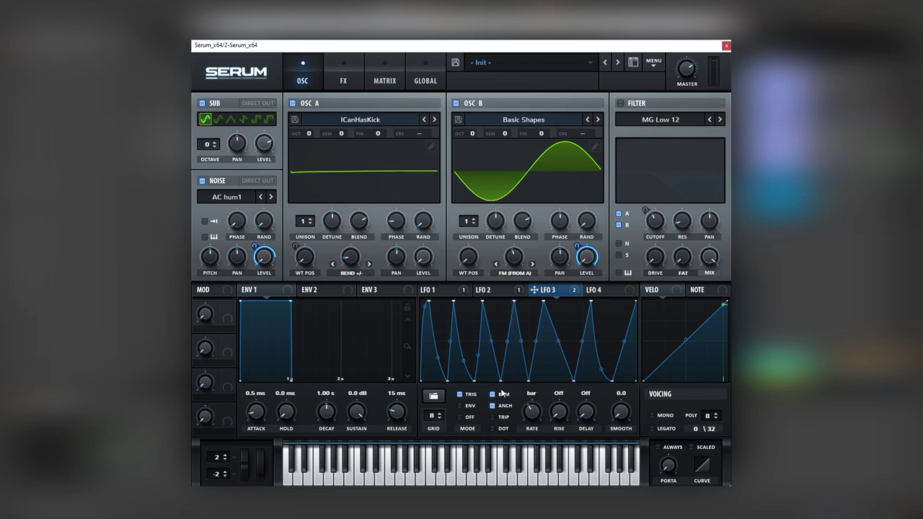
Switch LFO 1 from envelope mode to trigger mode
click(448, 291)
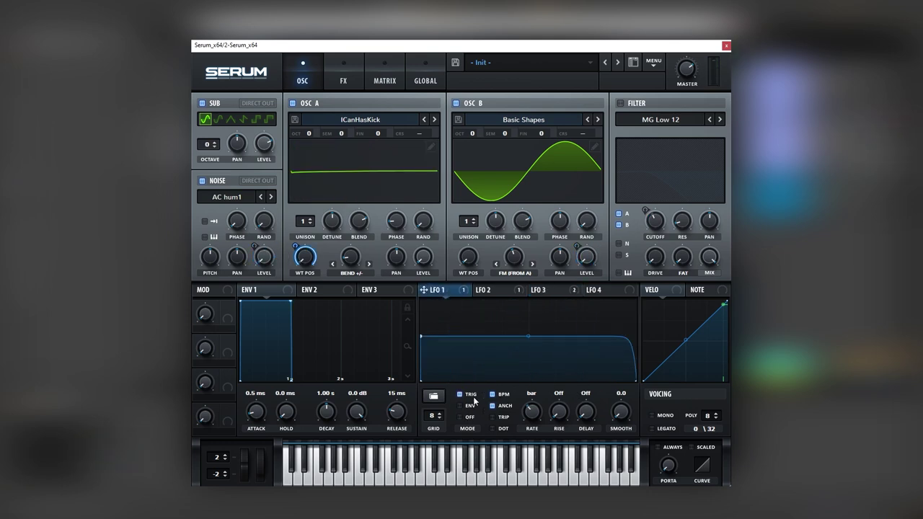
click(492, 290)
click(538, 290)
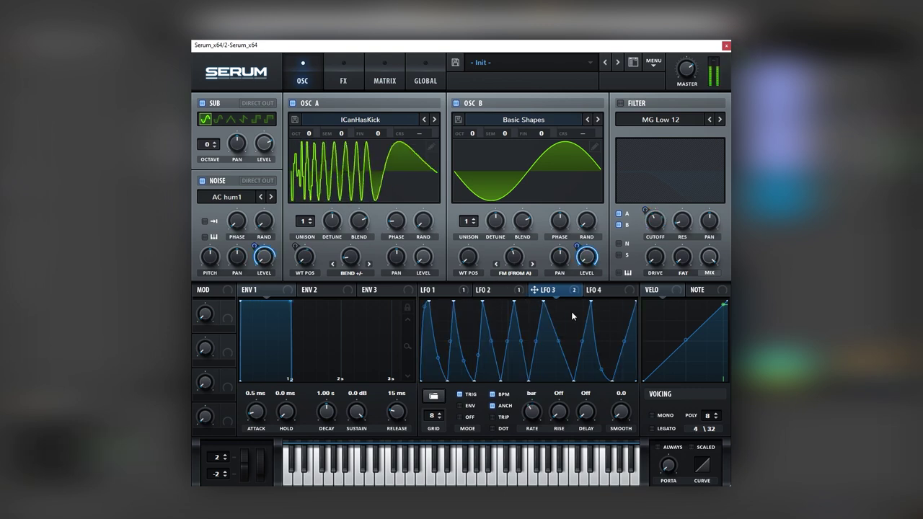
Add points near LFO 1's end so its level holds flat until an instant jump to maximum at the end
click(437, 290)
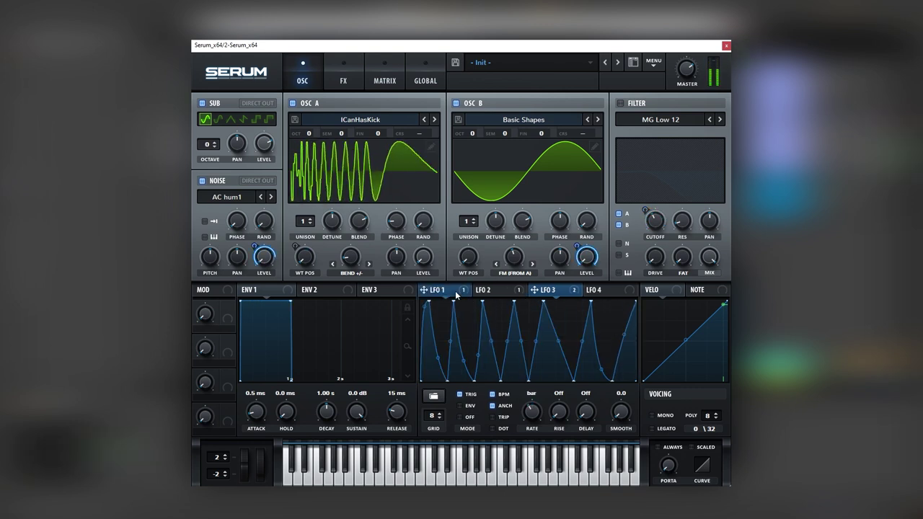
double_click(609, 336)
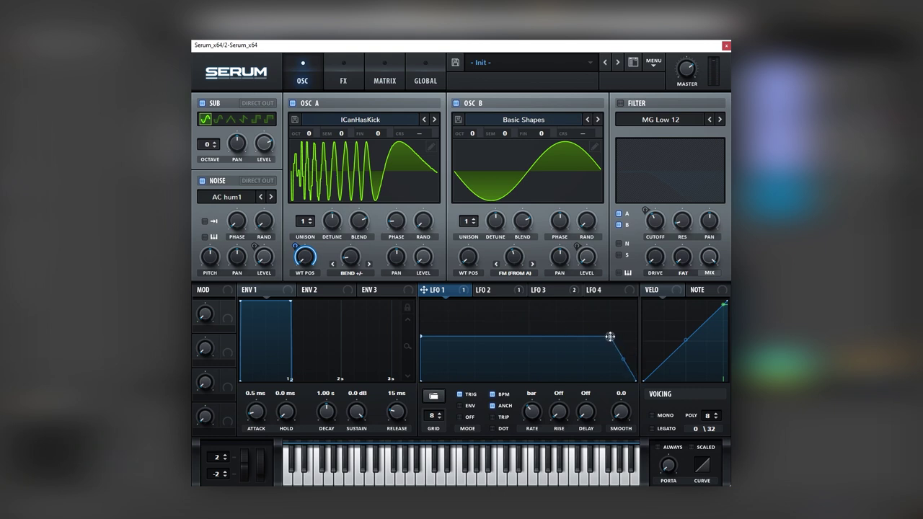
double_click(620, 345)
drag(620, 345, 647, 288)
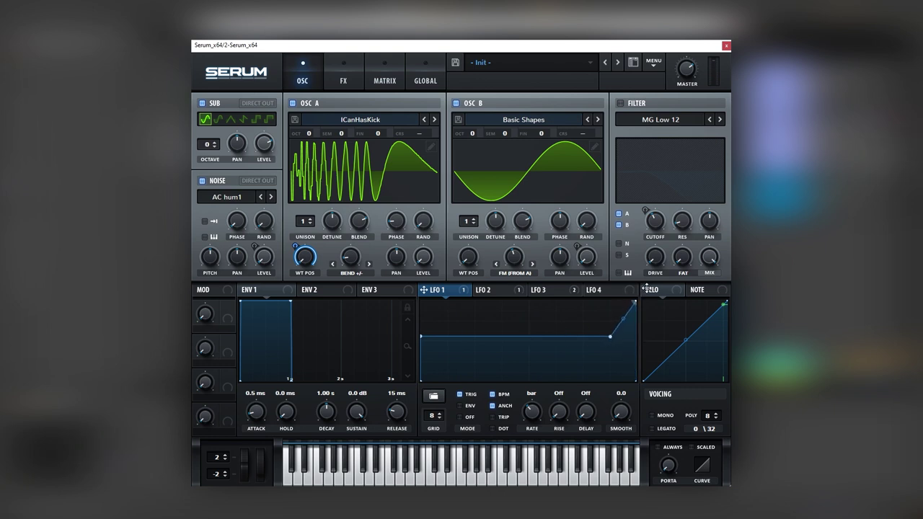
double_click(632, 343)
drag(632, 343, 650, 336)
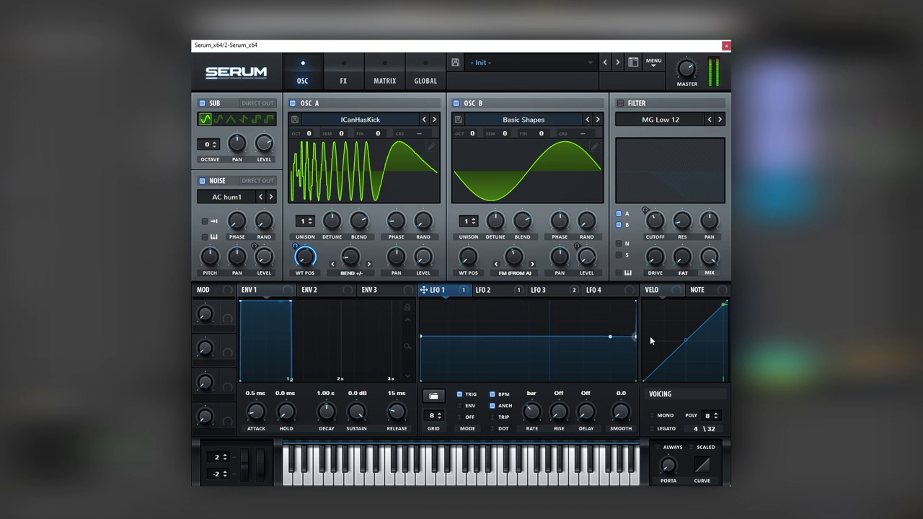
Assign LFO 3 to both EQ band frequencies, using an amount of about 15 on the low band
click(547, 293)
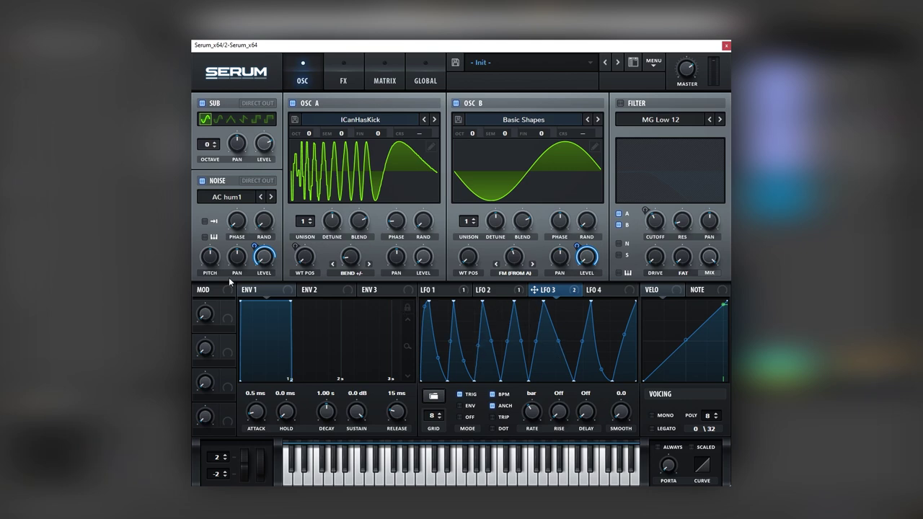
click(342, 81)
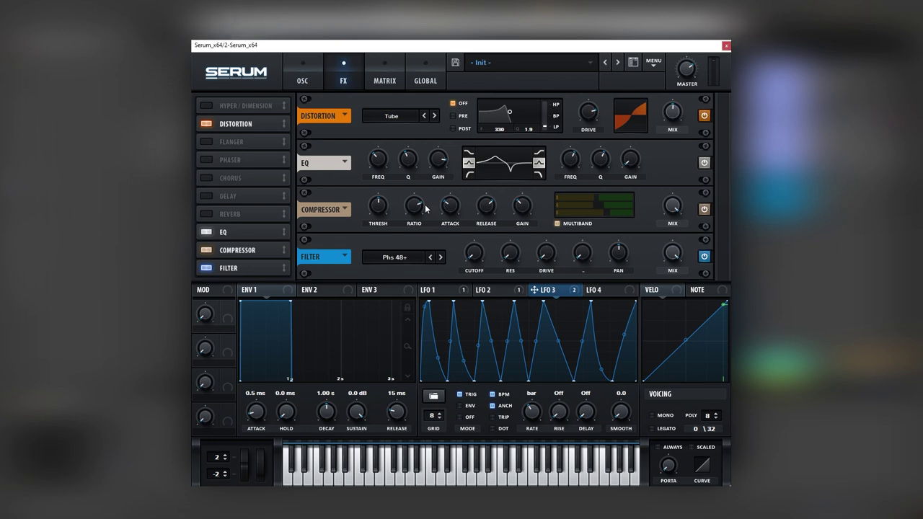
drag(377, 163, 373, 164)
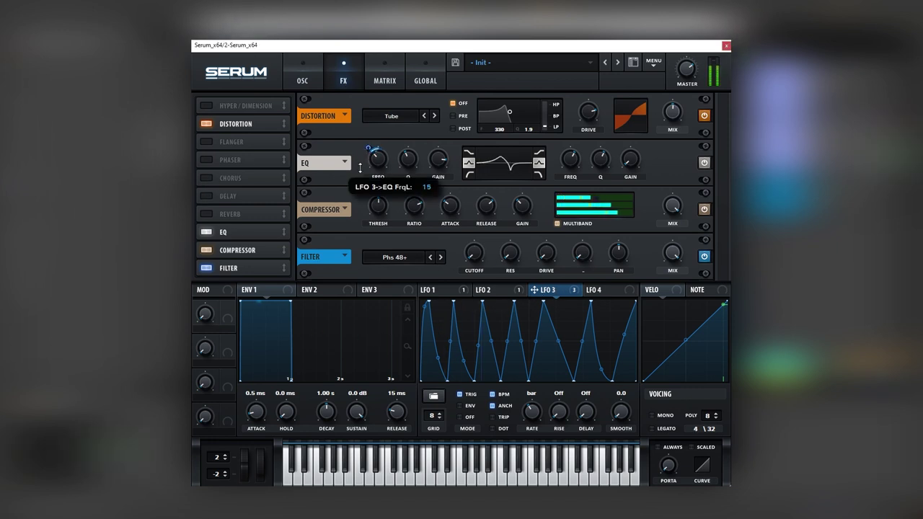
drag(548, 290, 554, 180)
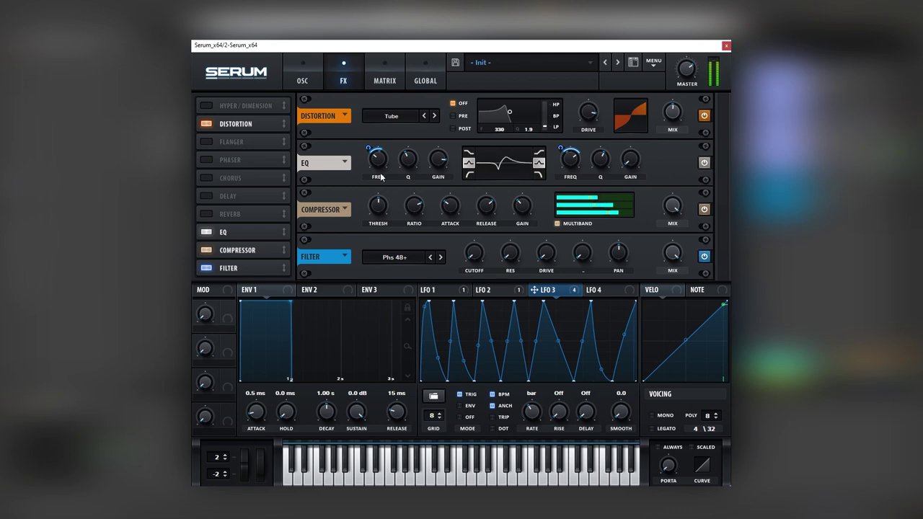
click(303, 81)
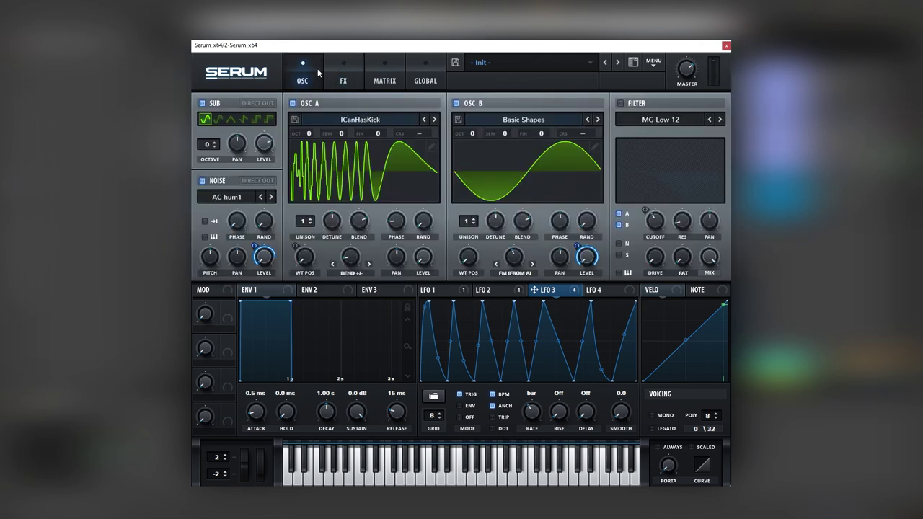
Assign LFO 3 to the distortion's drive and mix and to the effects filter's cutoff
click(344, 81)
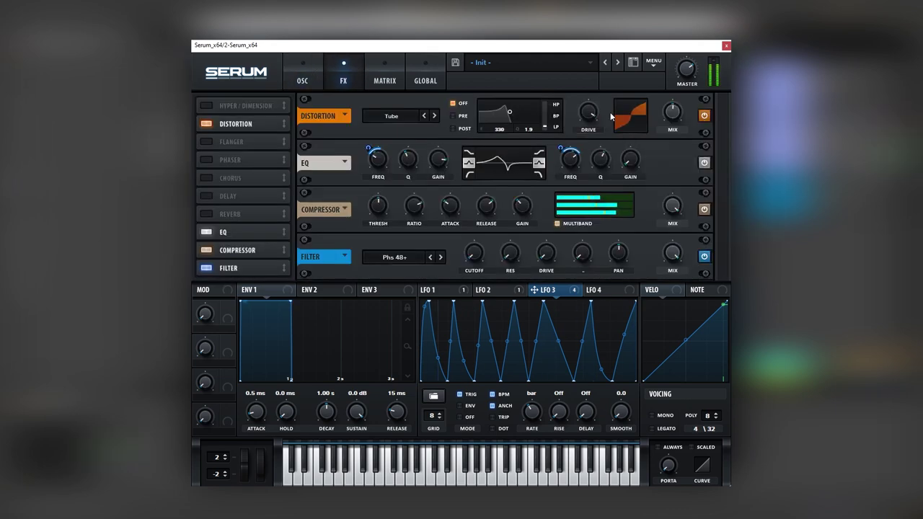
drag(535, 289, 585, 134)
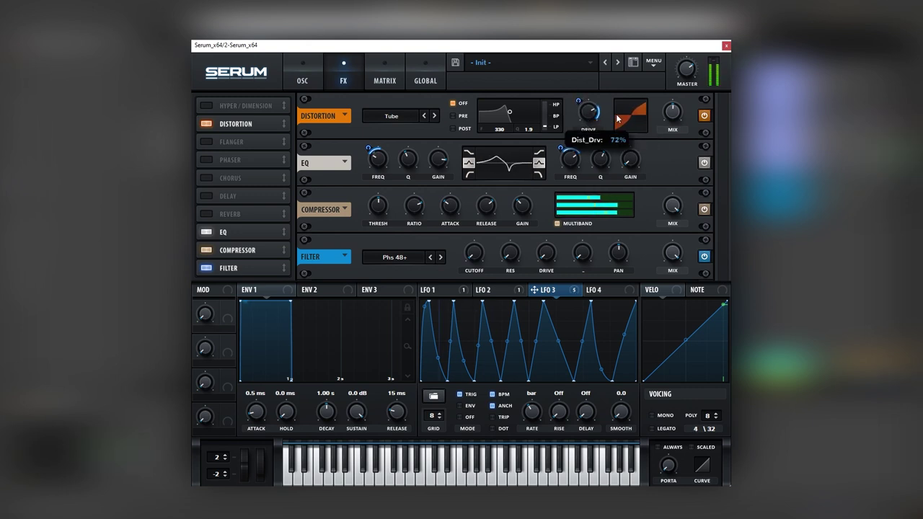
drag(535, 289, 664, 121)
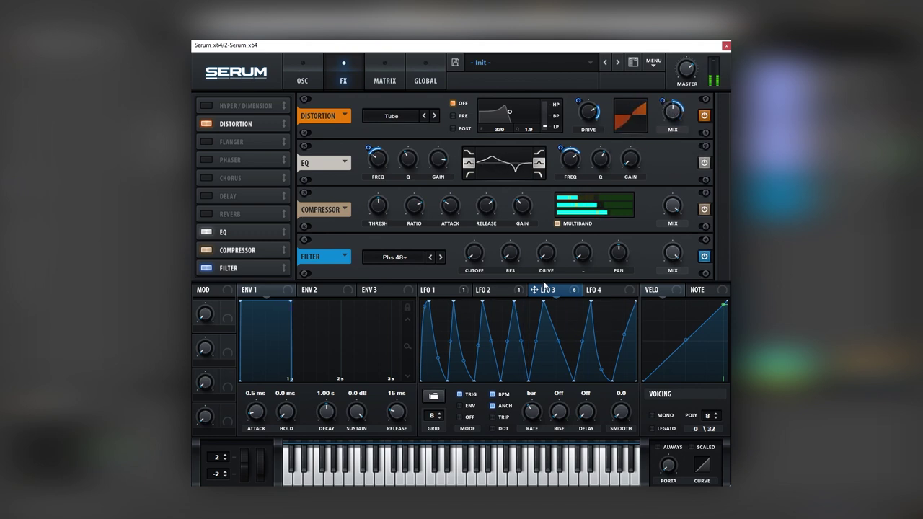
drag(535, 289, 473, 253)
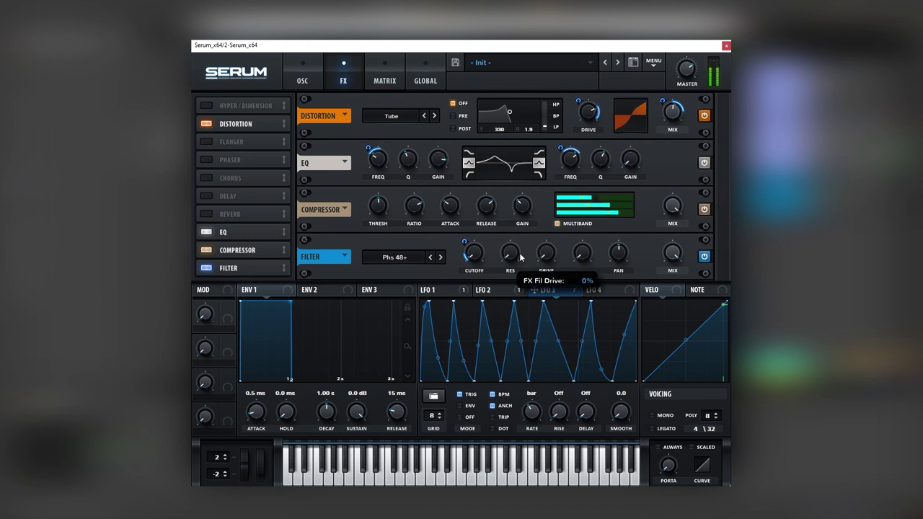
Assign LFO 3 to the sub oscillator's level and to Oscillator A's bend amount
click(304, 80)
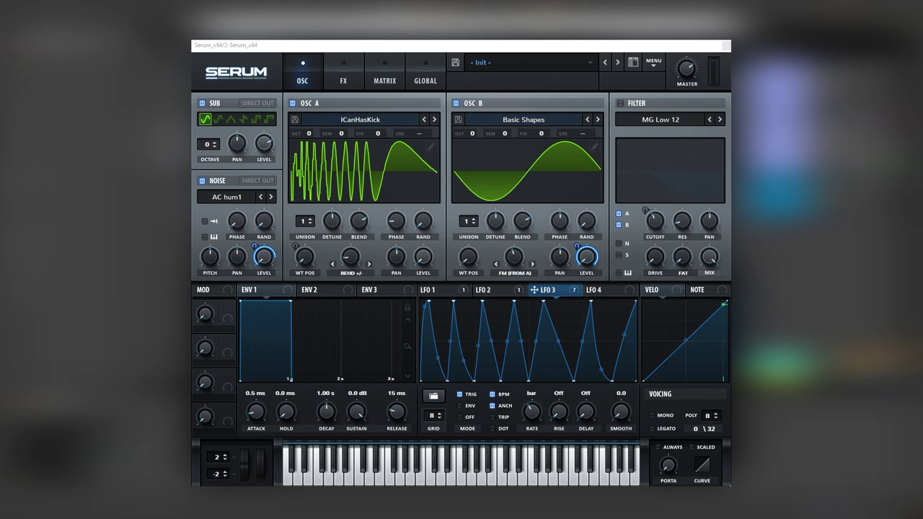
drag(539, 302, 254, 133)
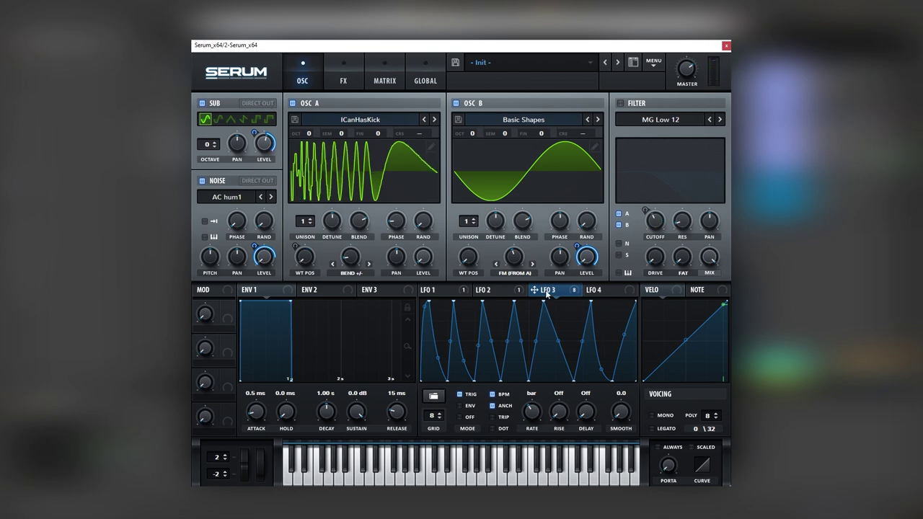
drag(350, 264, 341, 300)
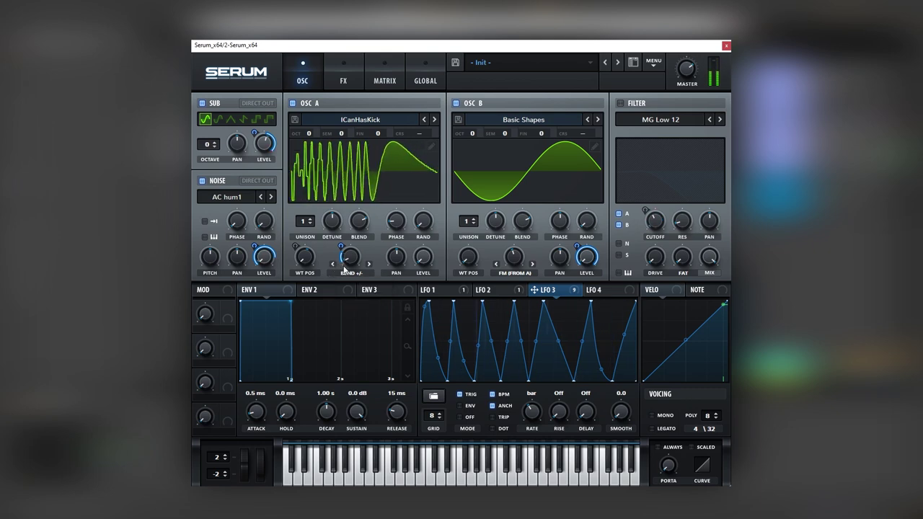
Set the effects EQ's low band frequency to about 126 Hz
click(344, 75)
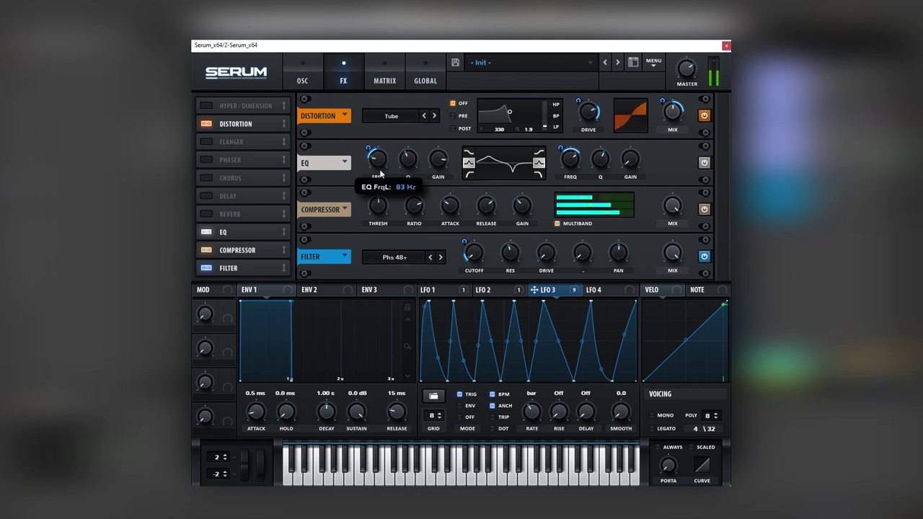
drag(380, 167, 381, 158)
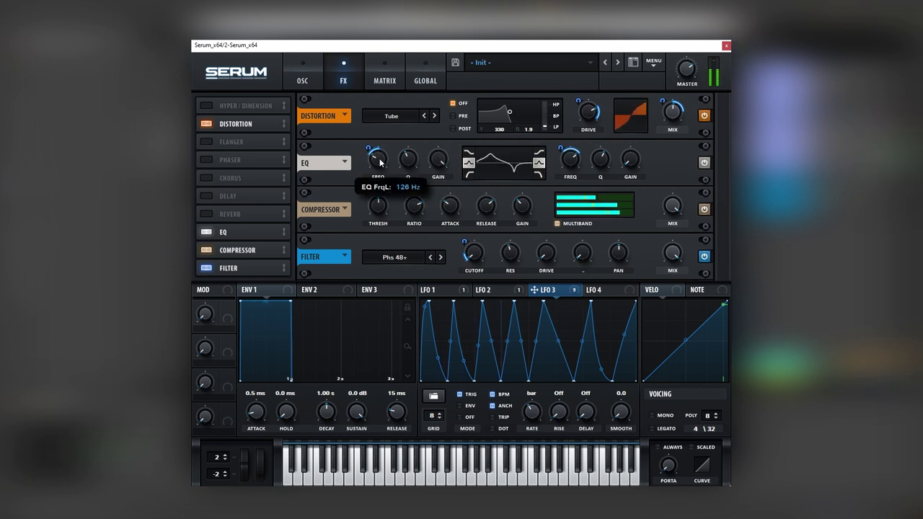
mouse_move(566, 176)
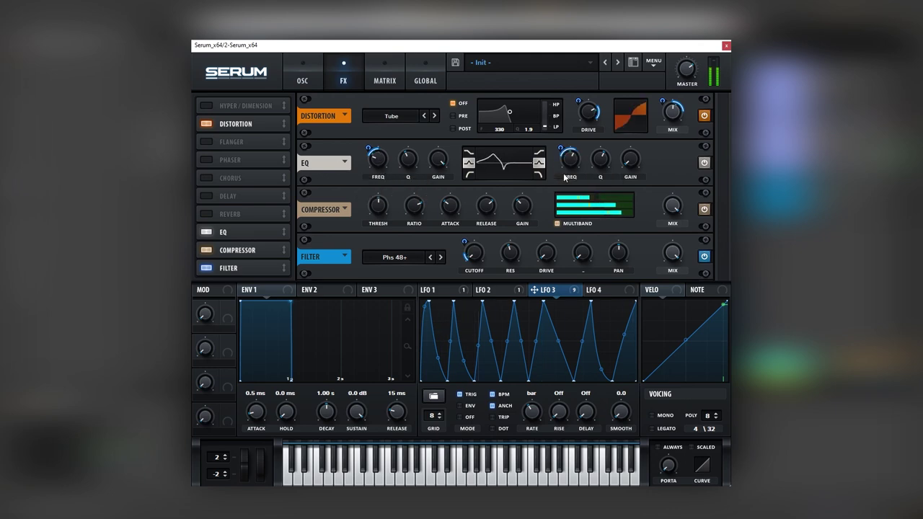
Try the spectral wavetable Monster 6 [SL] in Oscillator A
click(298, 78)
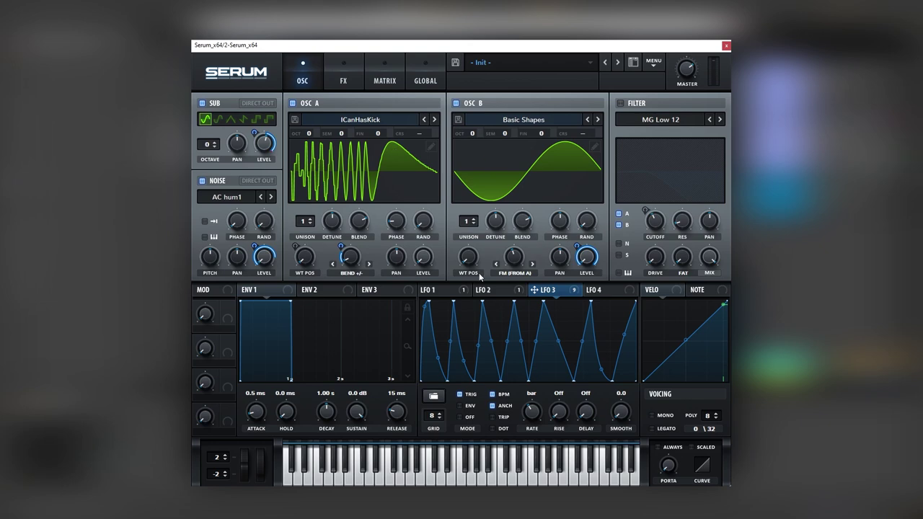
click(375, 121)
mouse_move(361, 176)
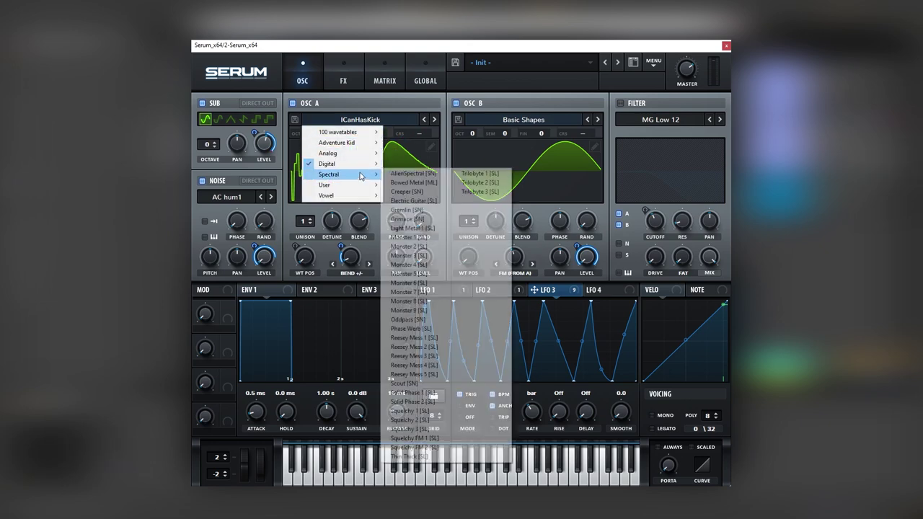
click(409, 282)
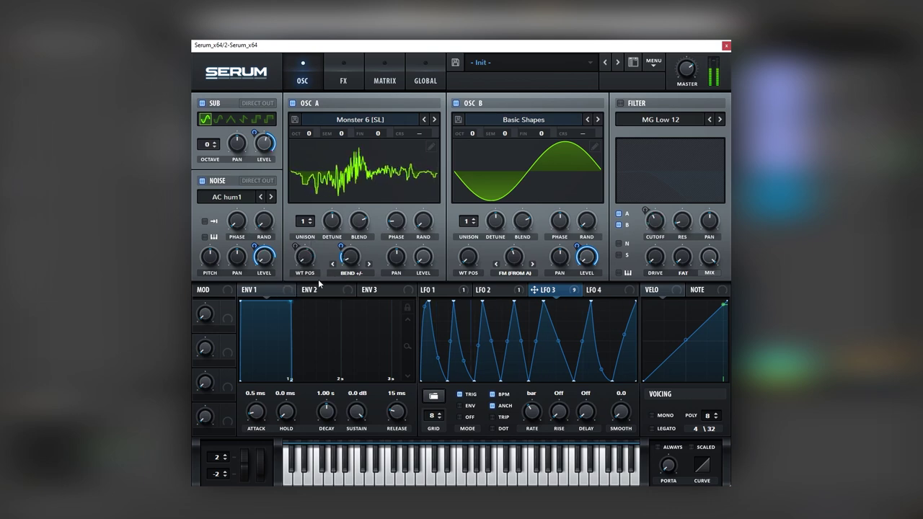
Enable the main filter with the HN 12 type and assign LFO 3 to its cutoff with an amount of about 29
click(620, 103)
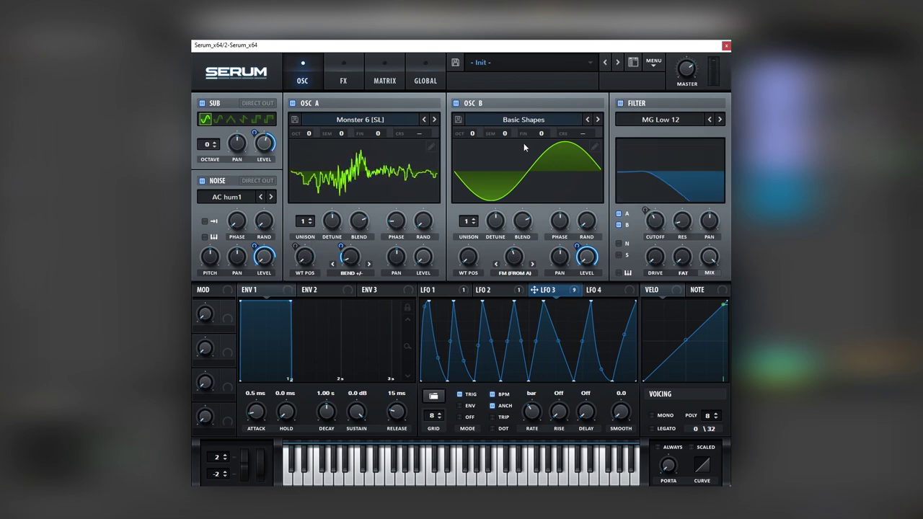
click(662, 124)
mouse_move(670, 150)
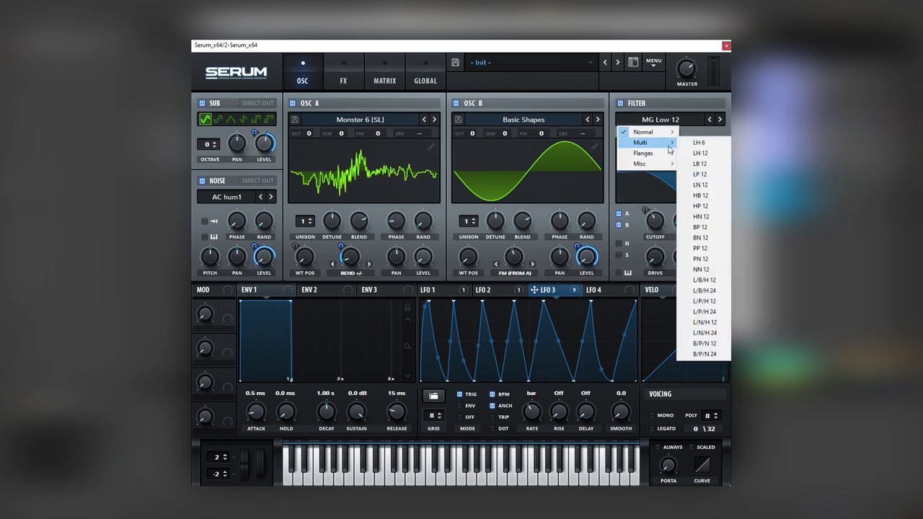
click(707, 218)
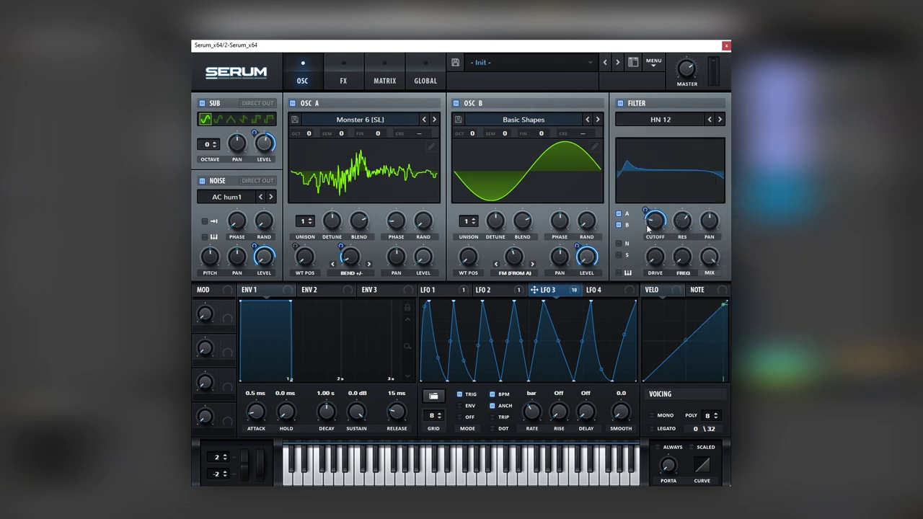
mouse_move(642, 233)
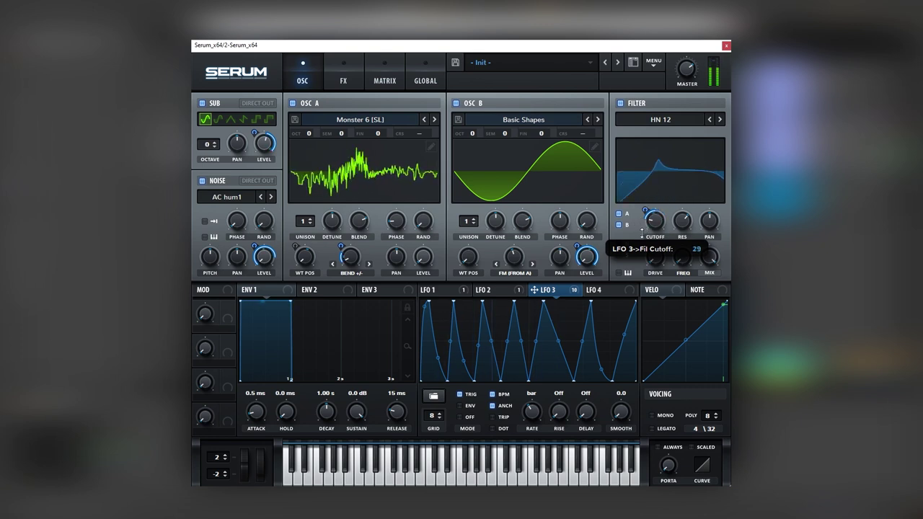
Remove all of LFO 2's modulation destinations and return to LFO 3
click(492, 289)
right_click(480, 290)
click(525, 330)
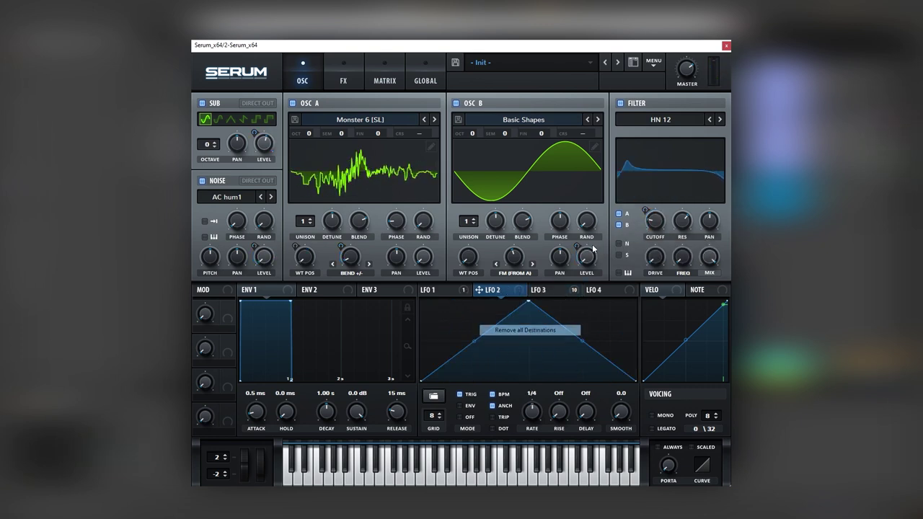
click(541, 290)
mouse_move(655, 222)
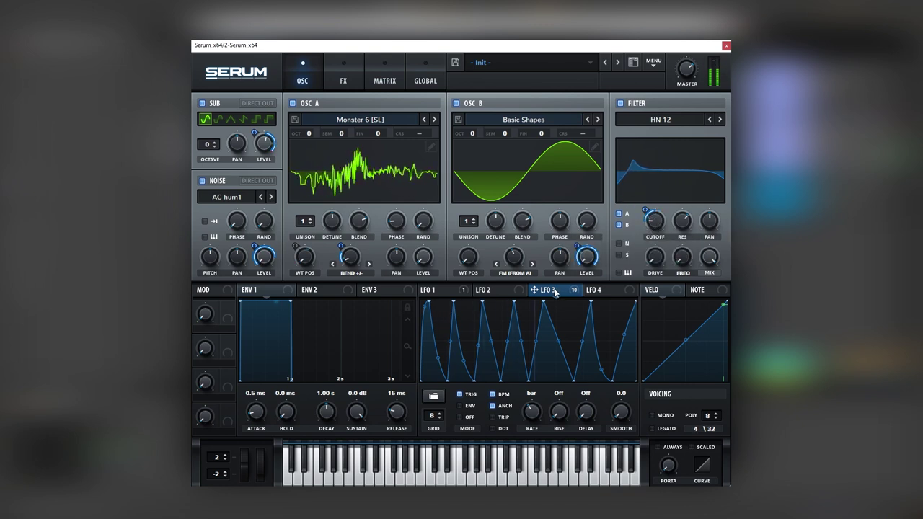
Assign LFO 3 to the main filter's Freq control and change the filter type to HP 12
drag(681, 263, 680, 261)
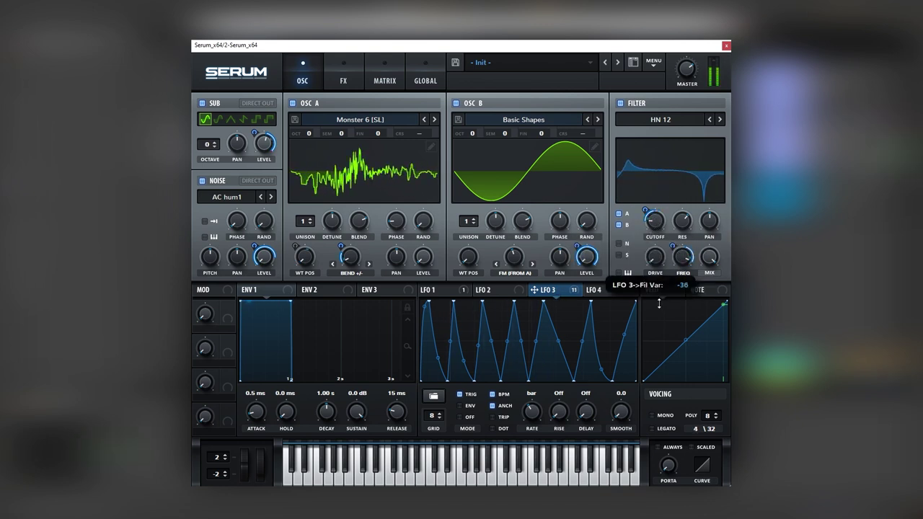
drag(660, 304, 659, 305)
drag(681, 258, 682, 276)
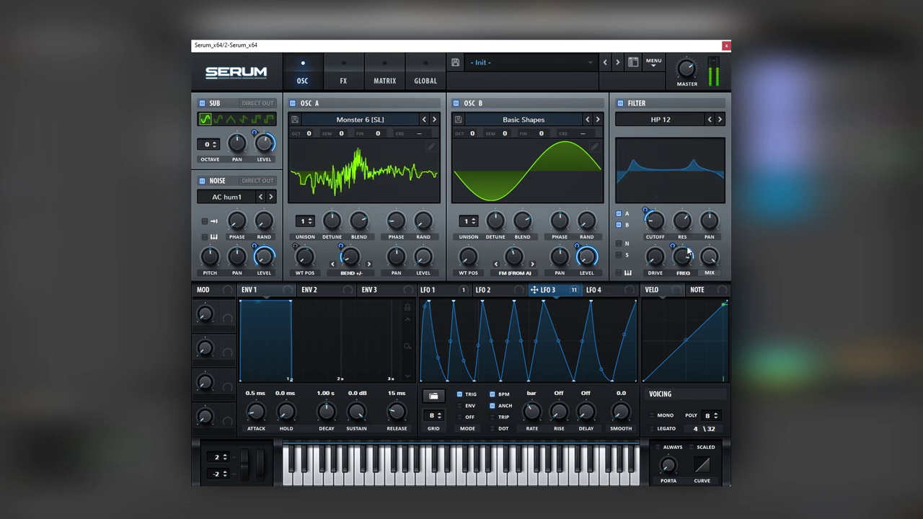
mouse_move(679, 279)
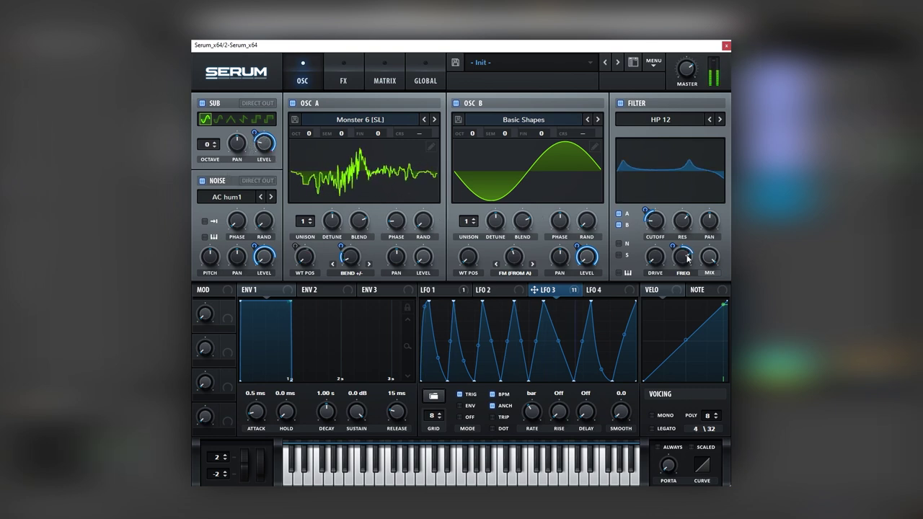
Disable Serum's main filter, switch to Ableton Live, and expand and enable the OTT device after EQ Eight
click(619, 103)
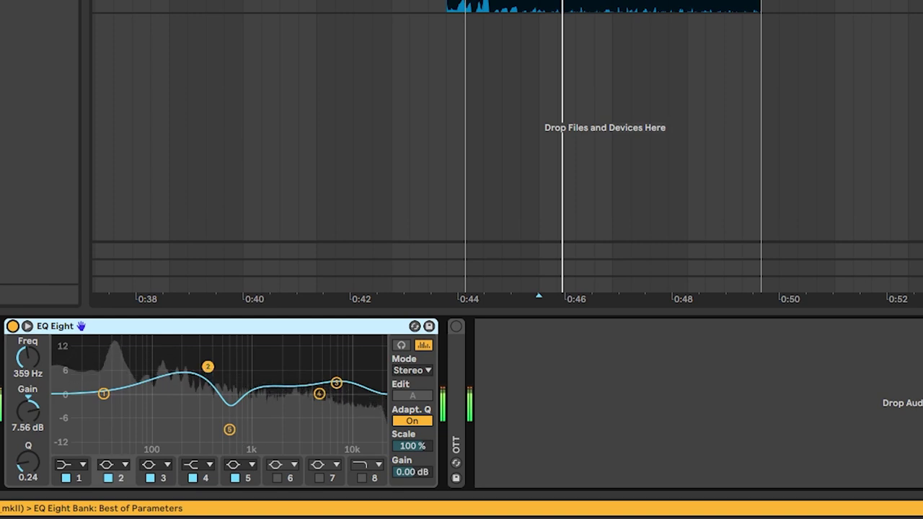
double_click(461, 365)
click(456, 326)
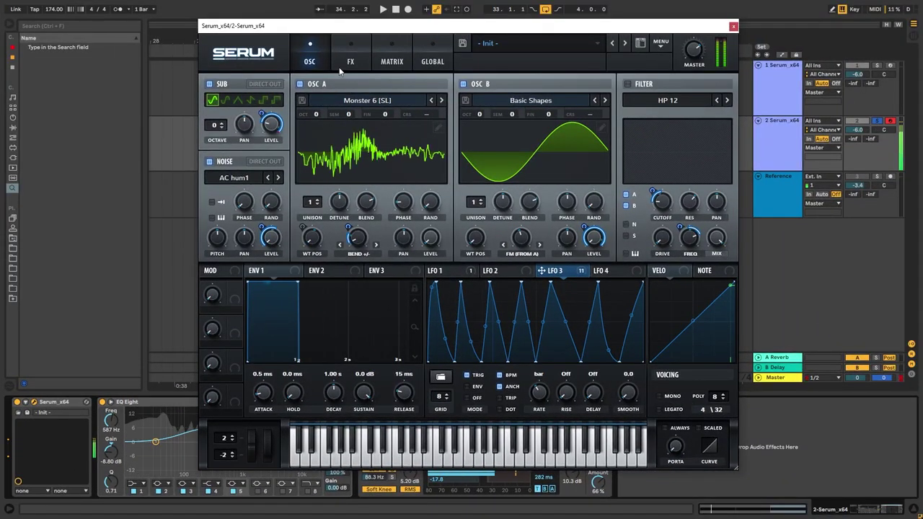
Audition the Monster 7 [SL] and Monster 8 [SL] wavetables in Serum's Oscillator A and reload ICanHasKick
click(441, 100)
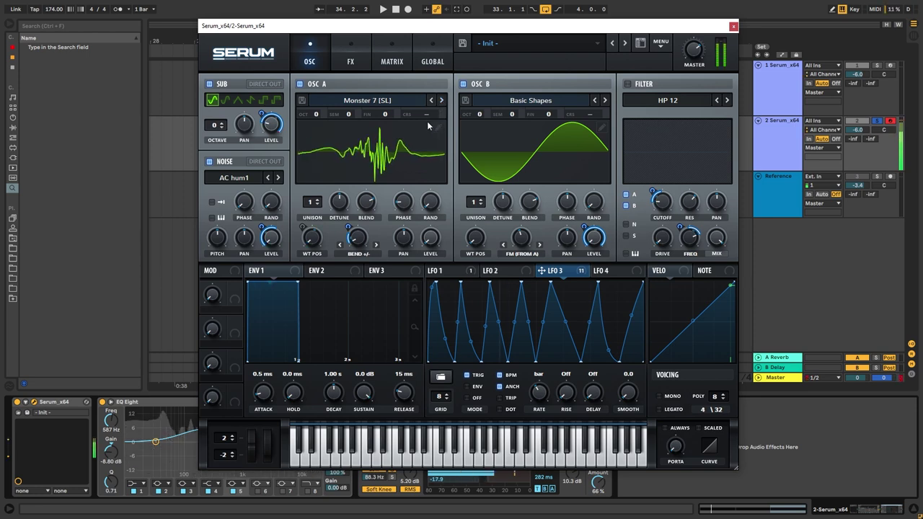
click(441, 101)
click(366, 102)
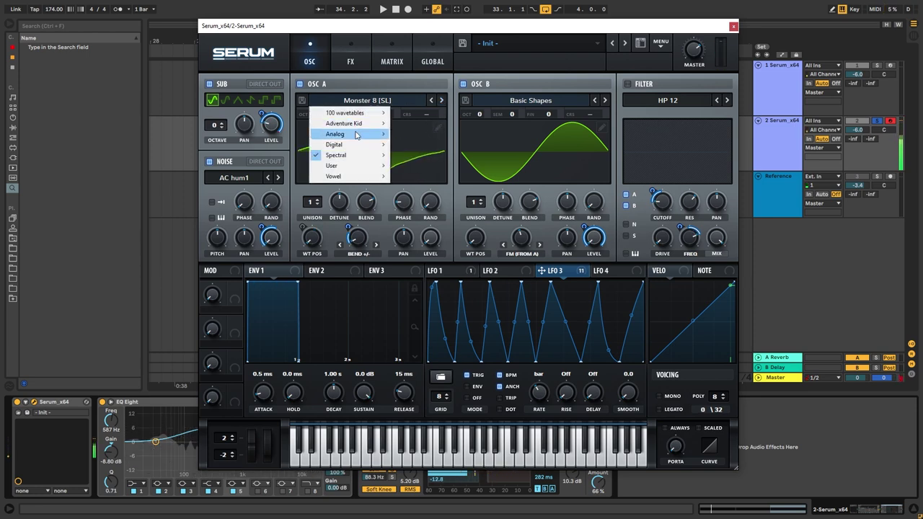
mouse_move(382, 145)
click(476, 153)
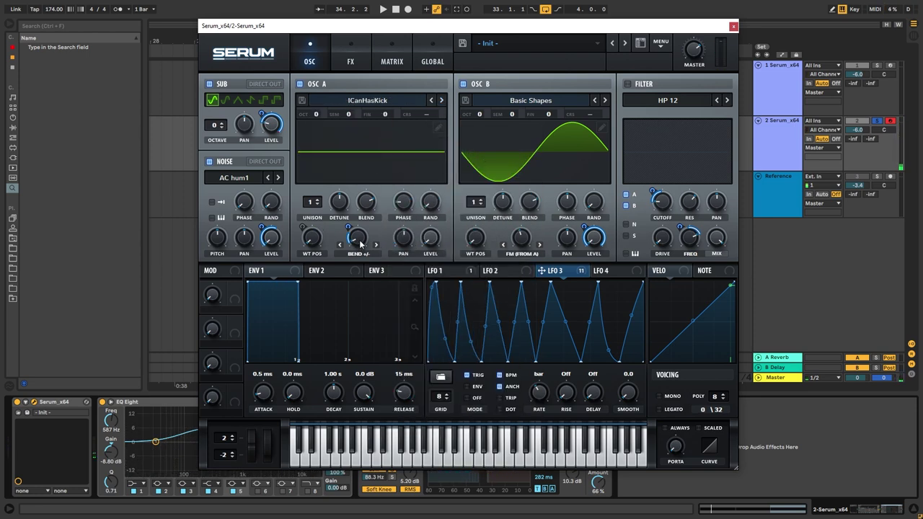
Lower LFO 3's modulation amount on Oscillator A's bend
drag(348, 228, 350, 240)
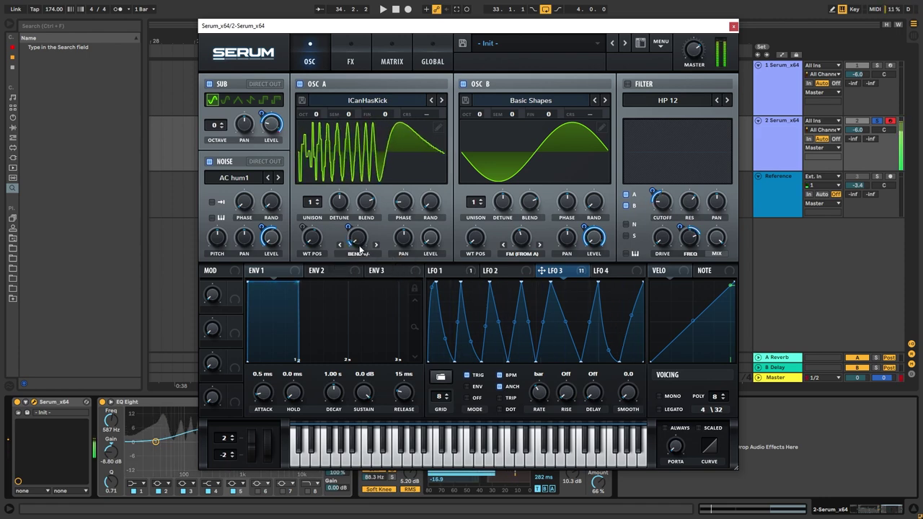
mouse_move(518, 248)
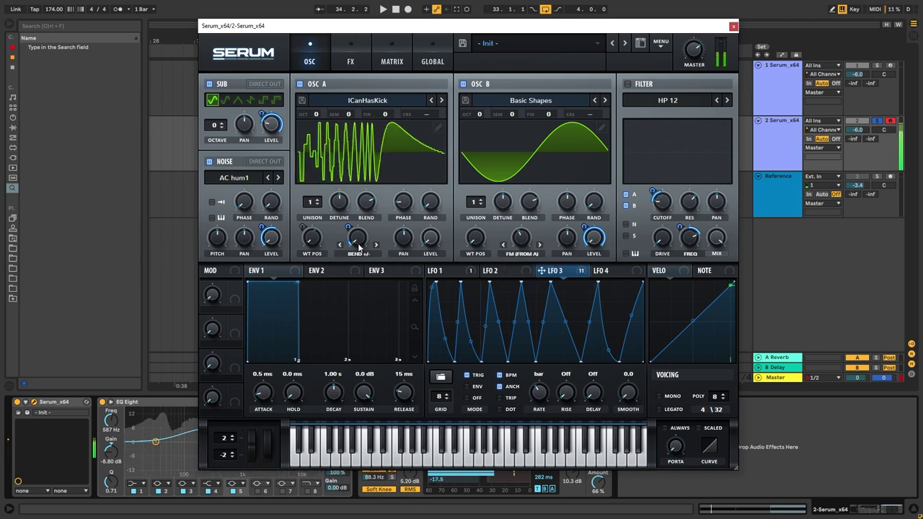
Fine-tune the low and high band frequencies of the effects EQ
click(351, 62)
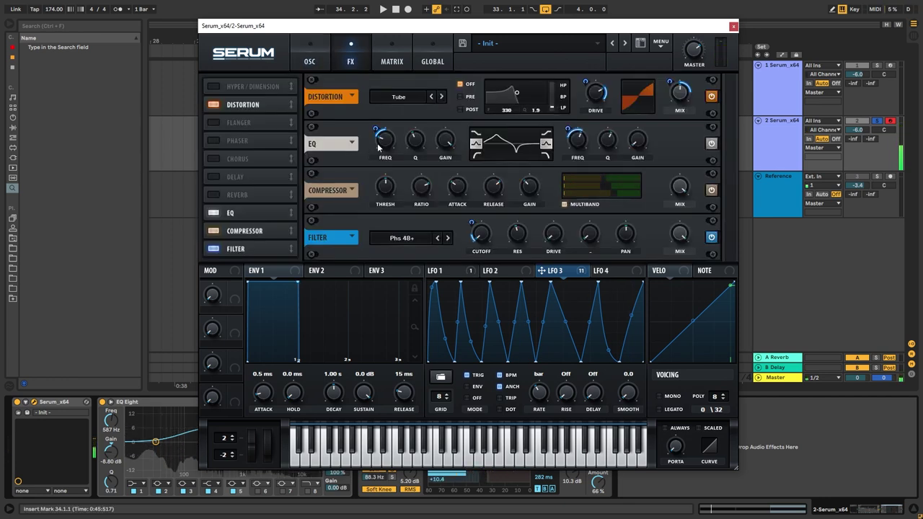
mouse_move(378, 153)
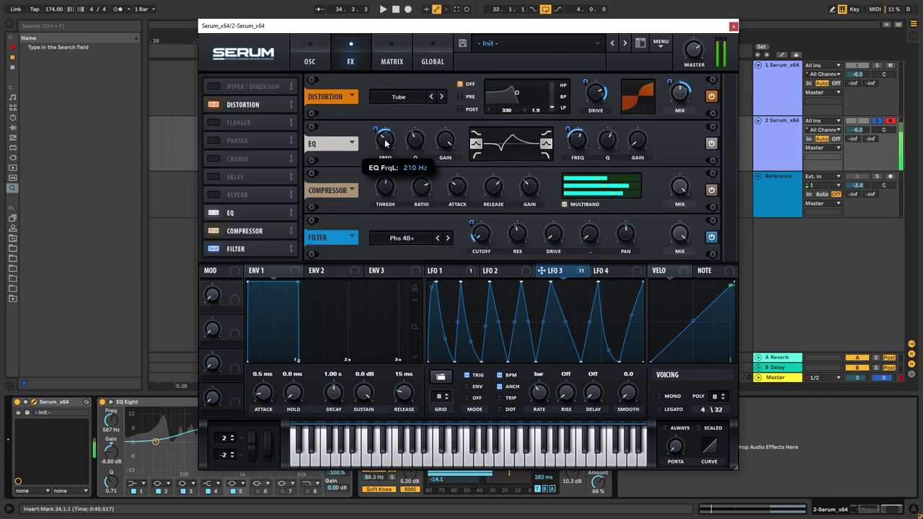
drag(580, 149, 582, 135)
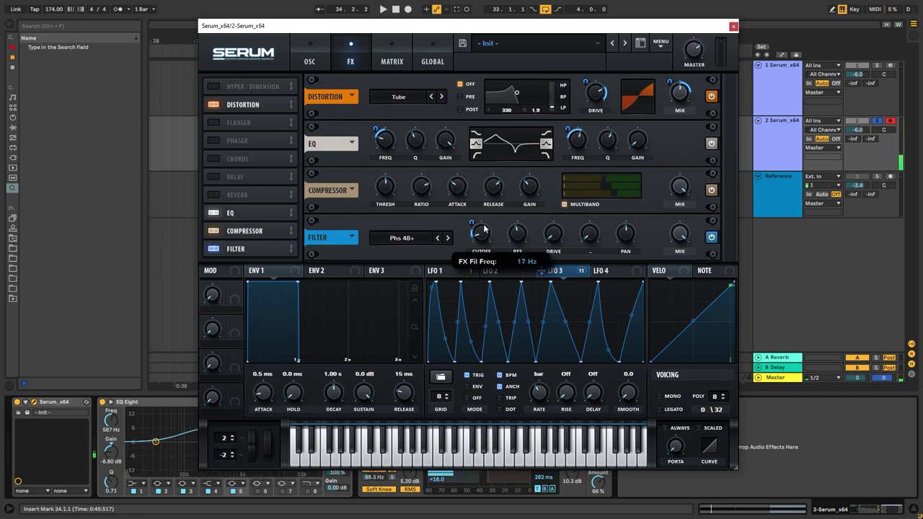
Switch the effects filter to Phs 48-, remove LFO 3 from its cutoff and set the cutoff to about 486 Hz
click(446, 239)
right_click(483, 235)
click(516, 257)
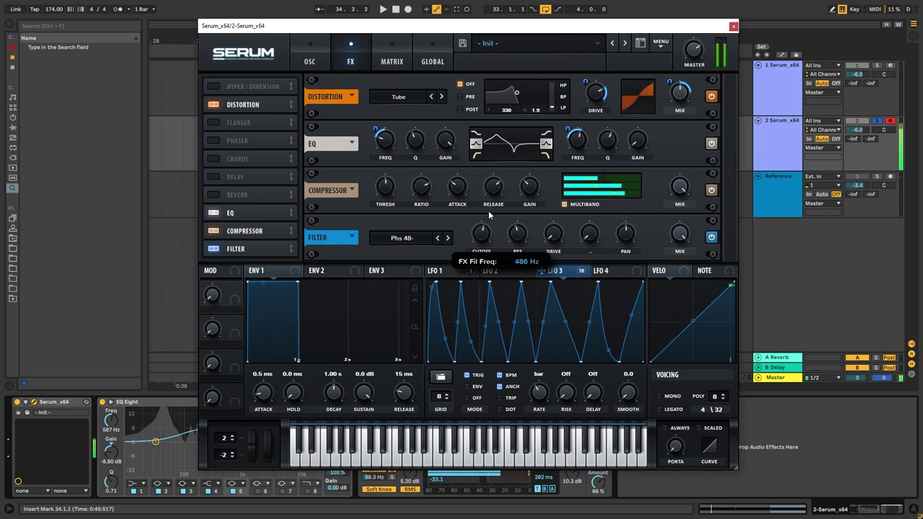
mouse_move(554, 231)
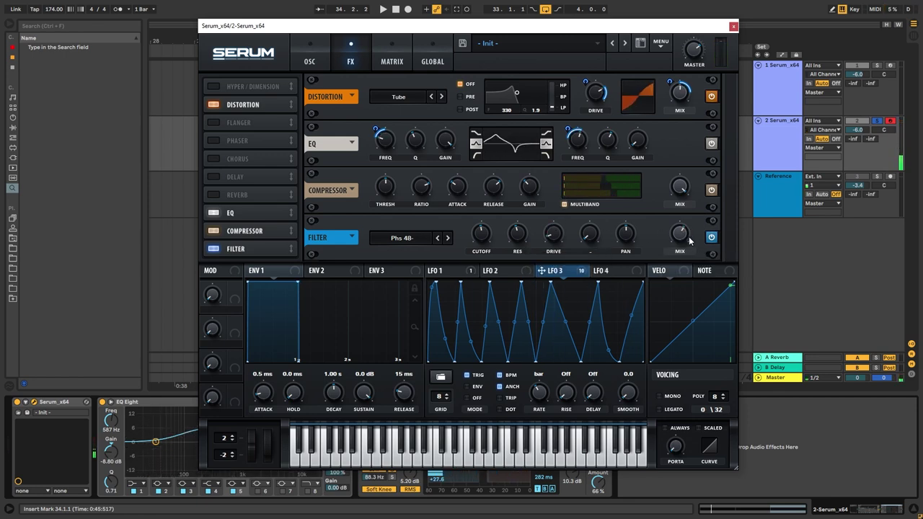
click(319, 61)
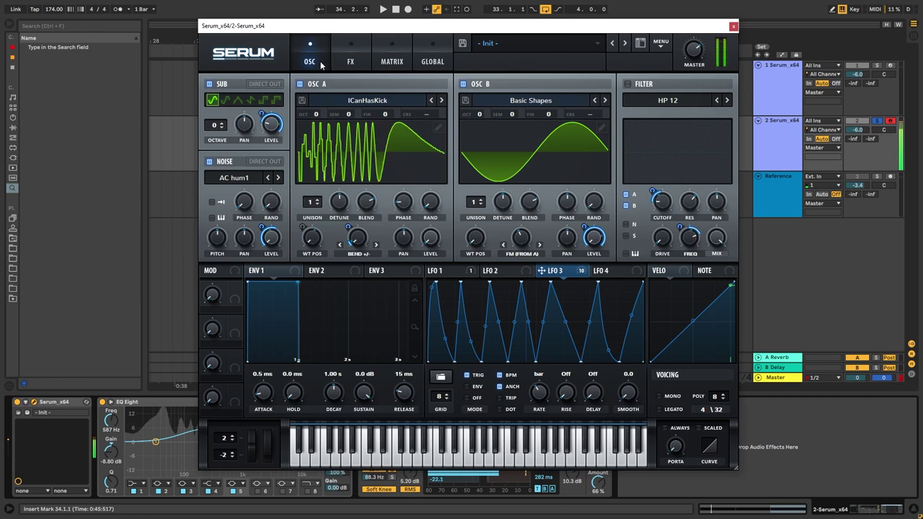